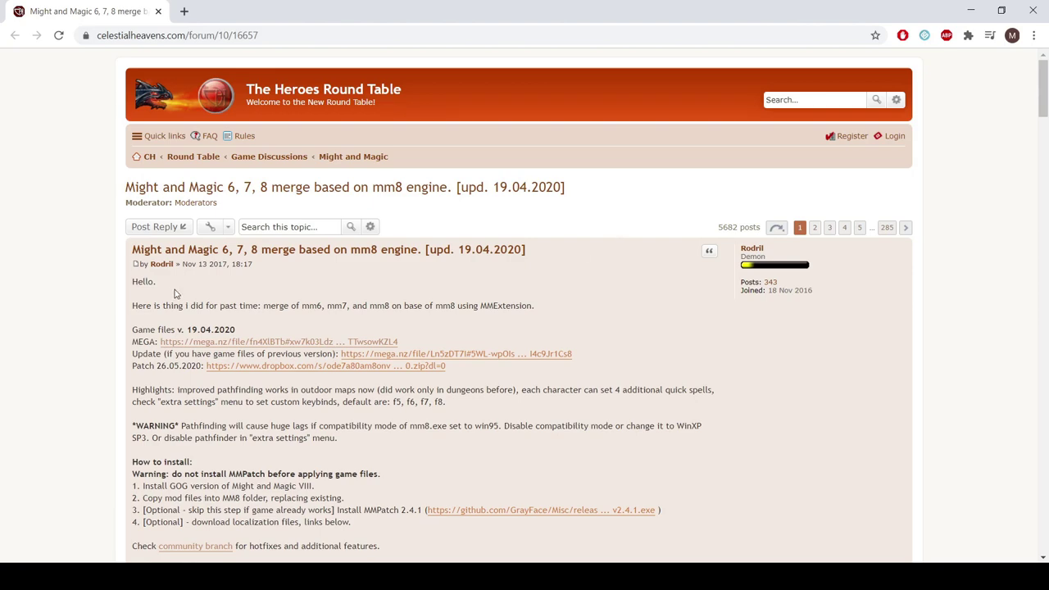
# Examine the game files version and the patch date in the first post of the merge thread.
pyautogui.scroll(-5, 363, 253)
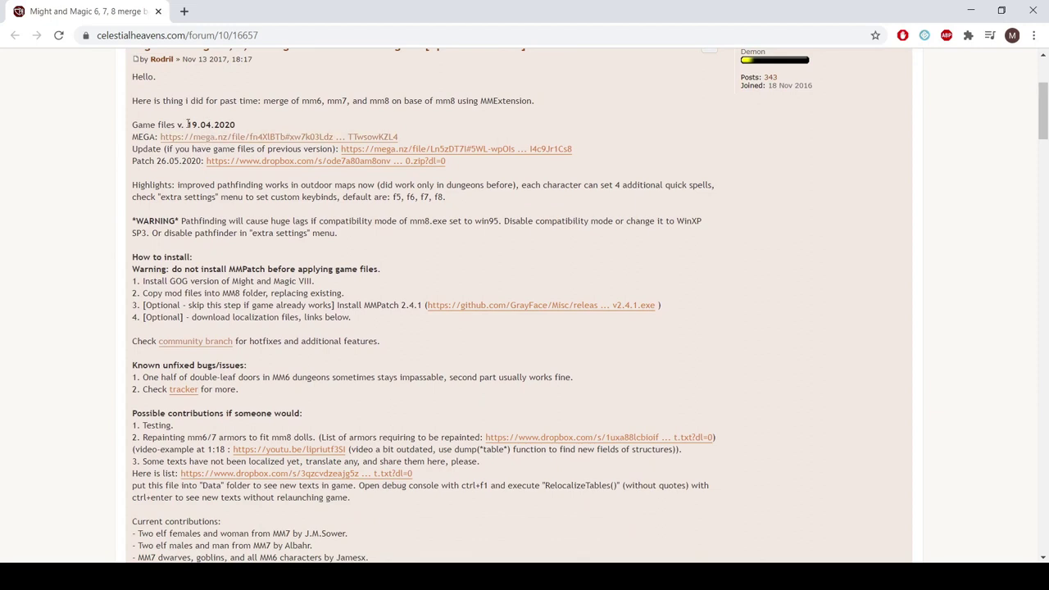
pyautogui.moveTo(187, 124)
pyautogui.mouseDown()
pyautogui.moveTo(234, 123)
pyautogui.moveTo(192, 124)
pyautogui.mouseUp()
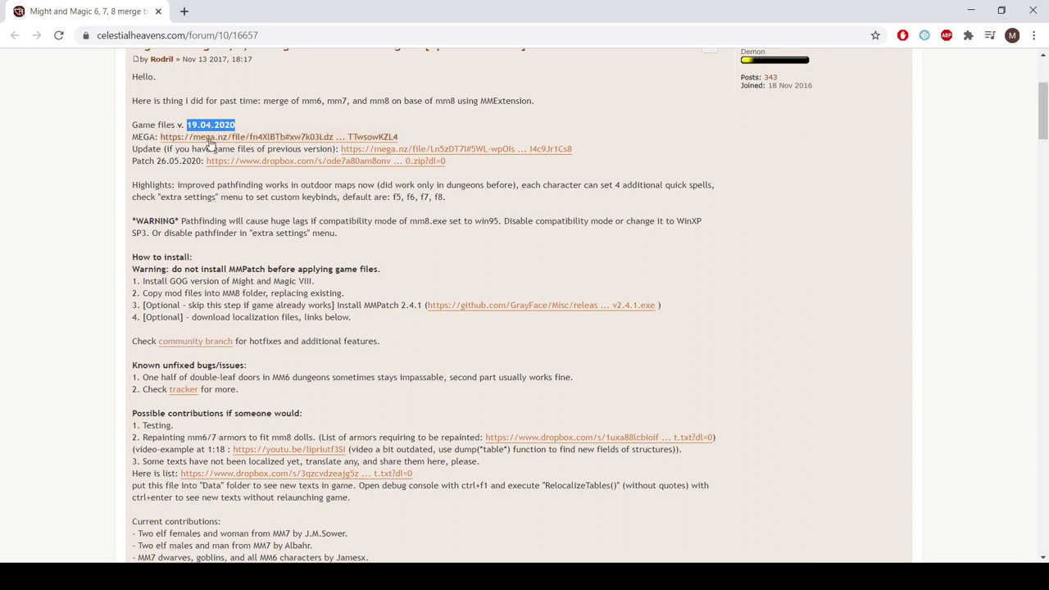
pyautogui.moveTo(149, 161); pyautogui.dragTo(203, 162)
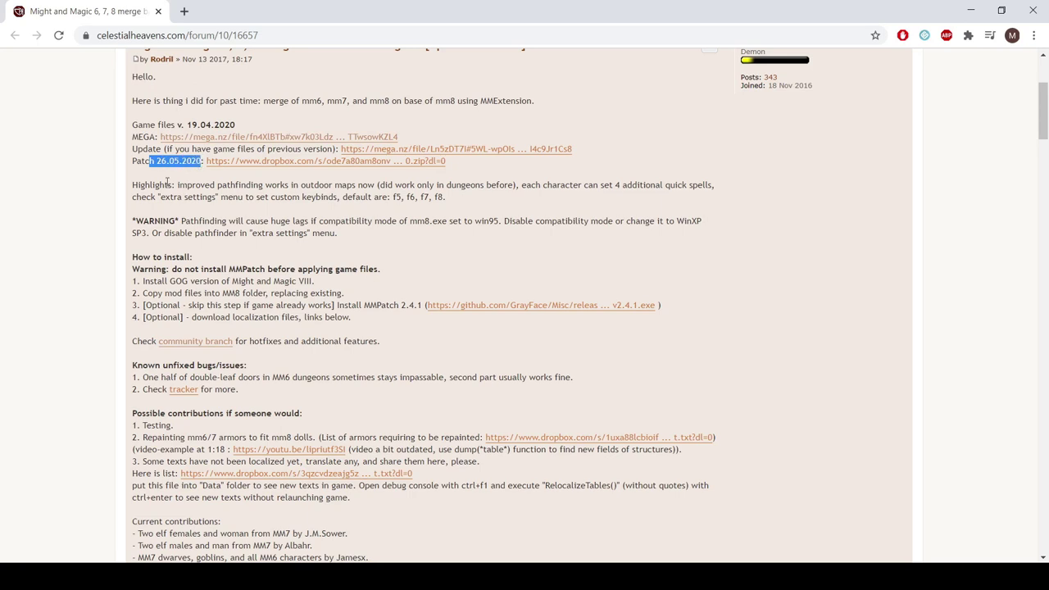
pyautogui.moveTo(132, 161); pyautogui.dragTo(202, 161)
pyautogui.click(128, 263)
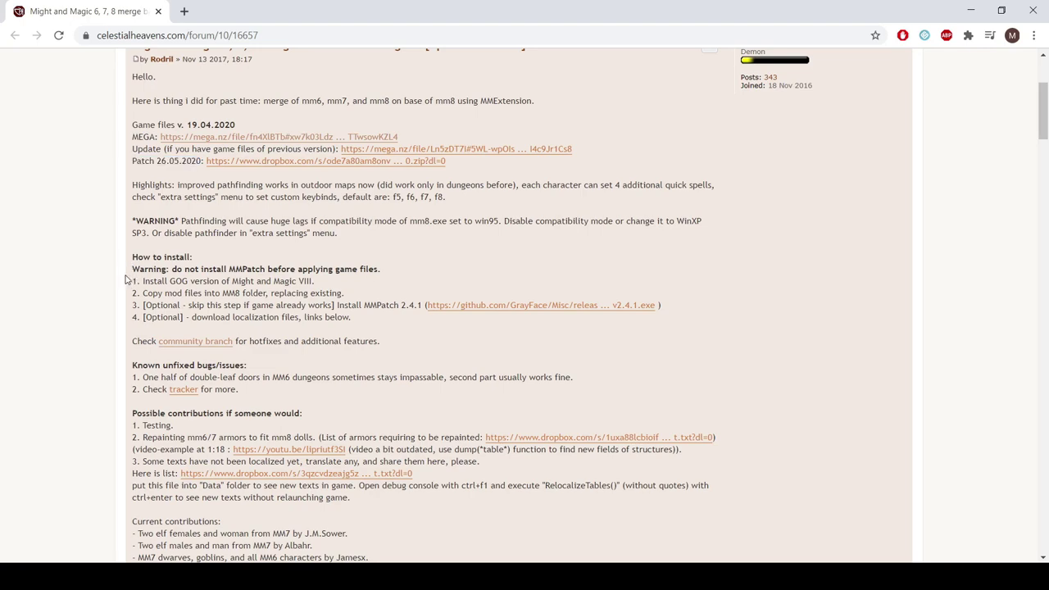
# Review the post's installation requirement for the GOG version of Might and Magic VIII and its list of download links.
pyautogui.moveTo(117, 286); pyautogui.dragTo(230, 270)
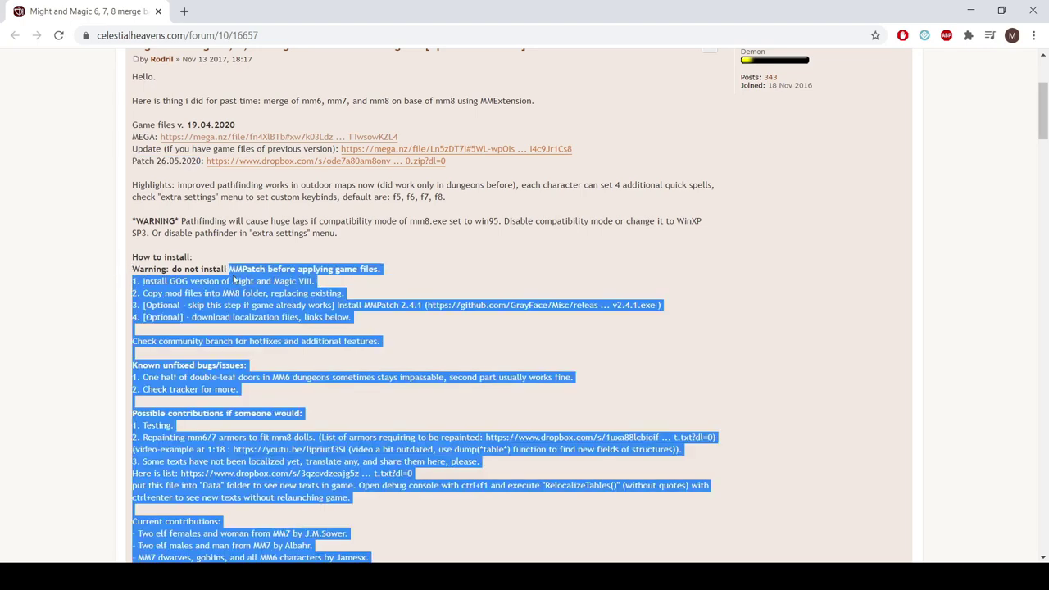
pyautogui.click(318, 282)
pyautogui.moveTo(318, 282); pyautogui.dragTo(147, 281)
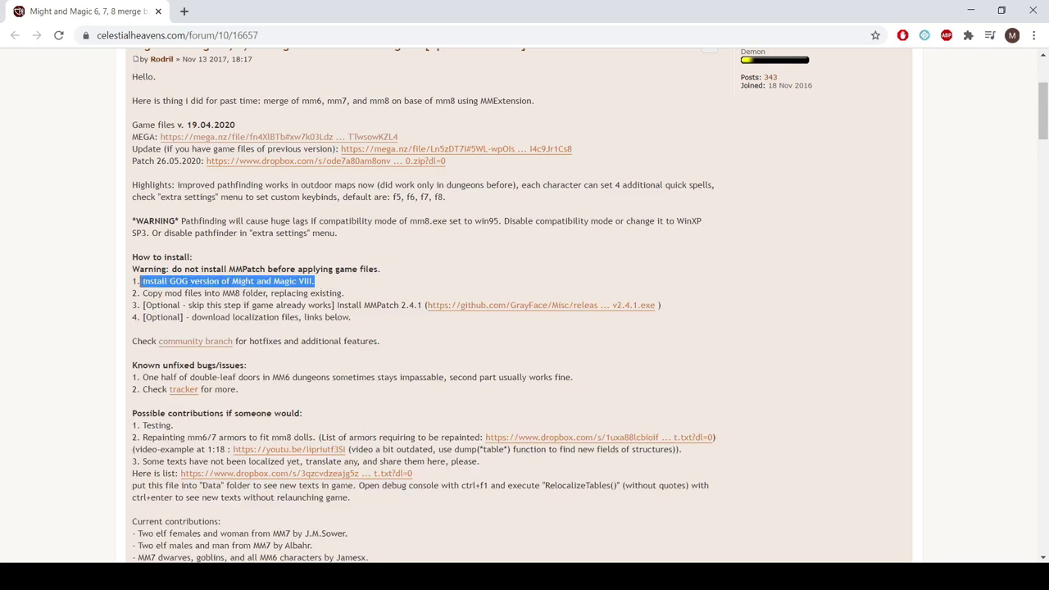
pyautogui.click(338, 286)
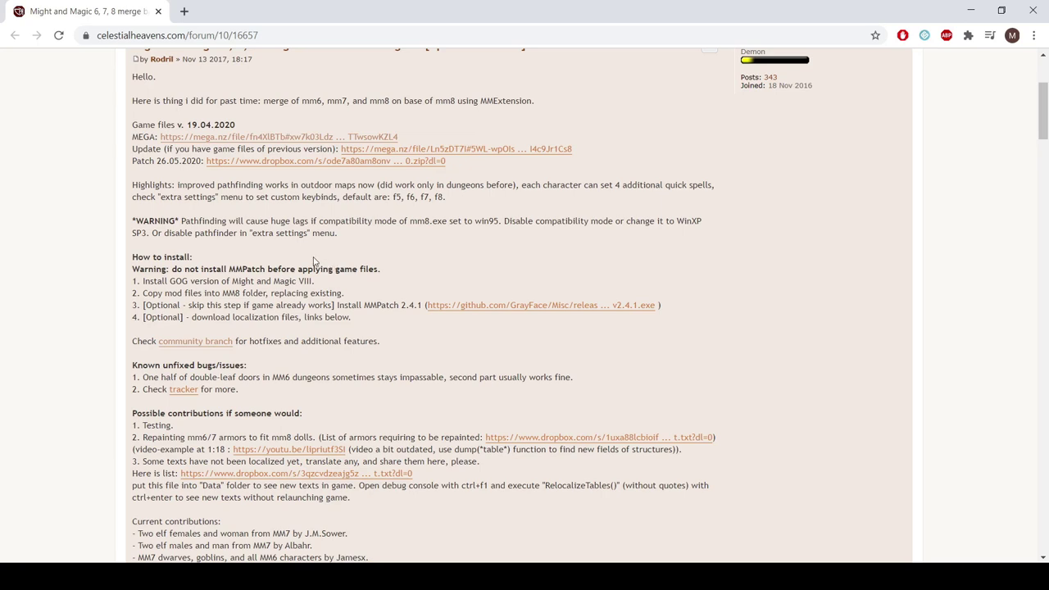
pyautogui.tripleClick(141, 121)
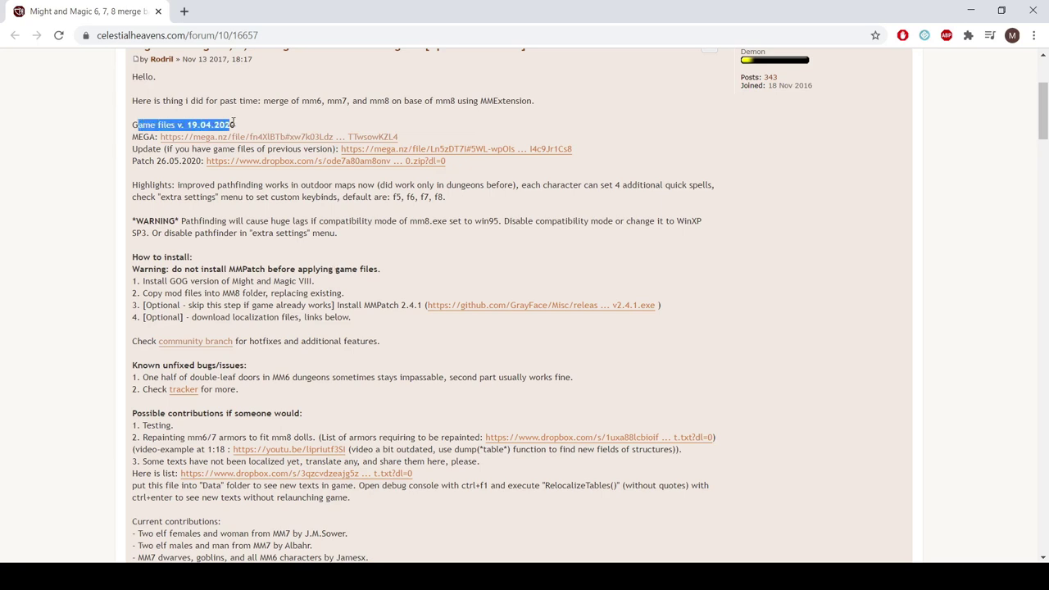
pyautogui.moveTo(138, 121); pyautogui.dragTo(207, 166)
pyautogui.click(131, 124)
pyautogui.click(114, 189)
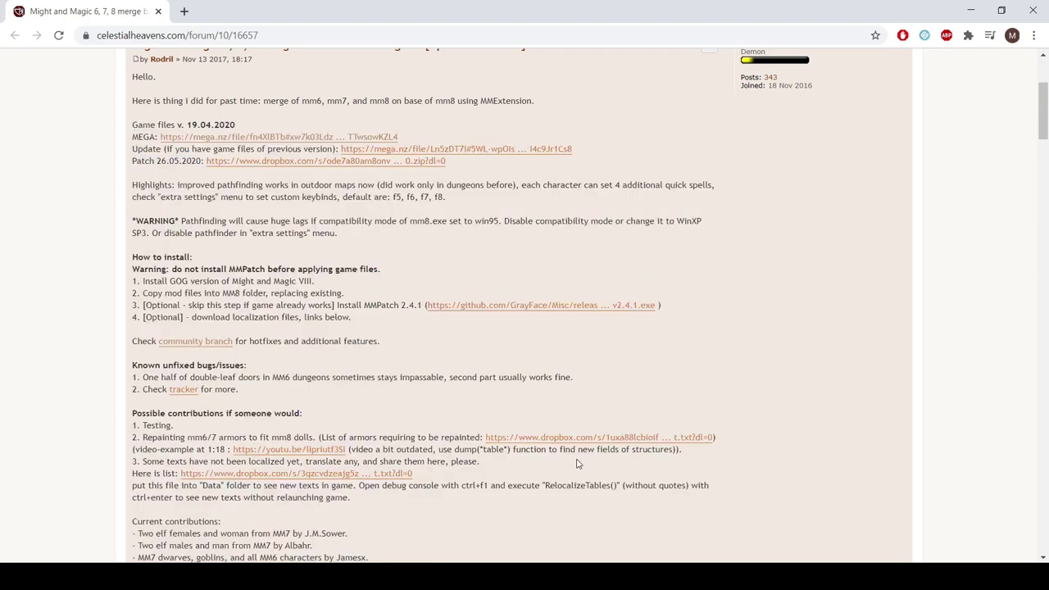
# Switch to the Downloads folder in File Explorer and extract MM678 Merged 19.04.2020.zip there.
pyautogui.click(565, 578)
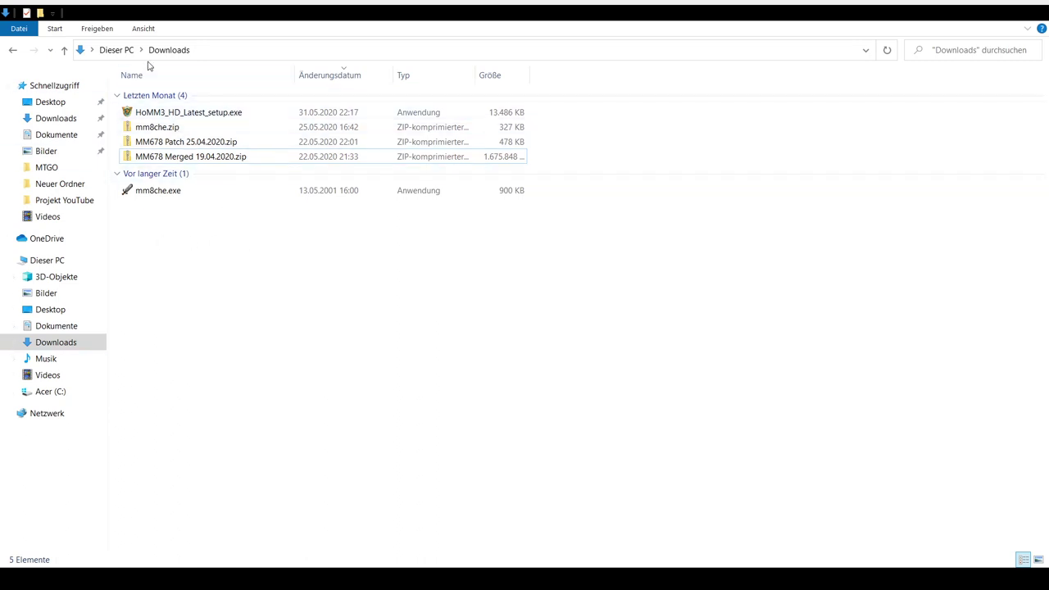
pyautogui.click(179, 144)
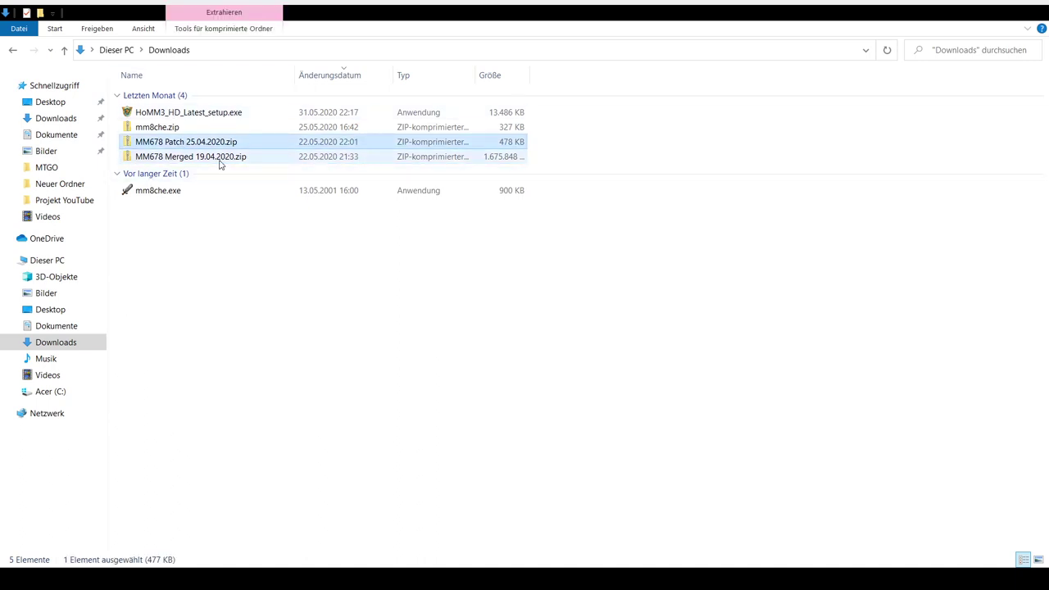
pyautogui.click(212, 158)
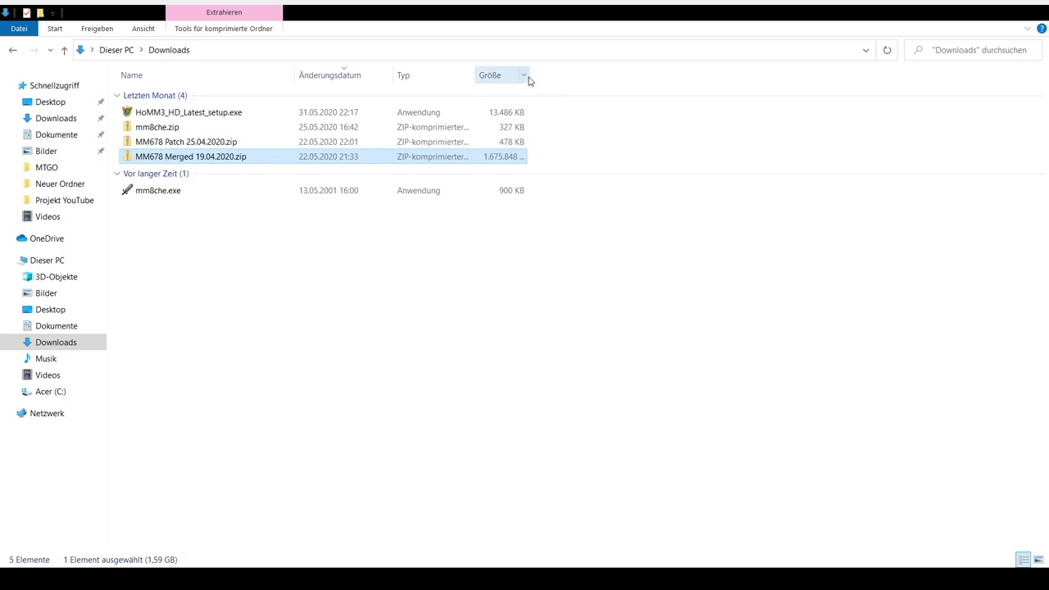
pyautogui.moveTo(532, 76); pyautogui.dragTo(553, 75)
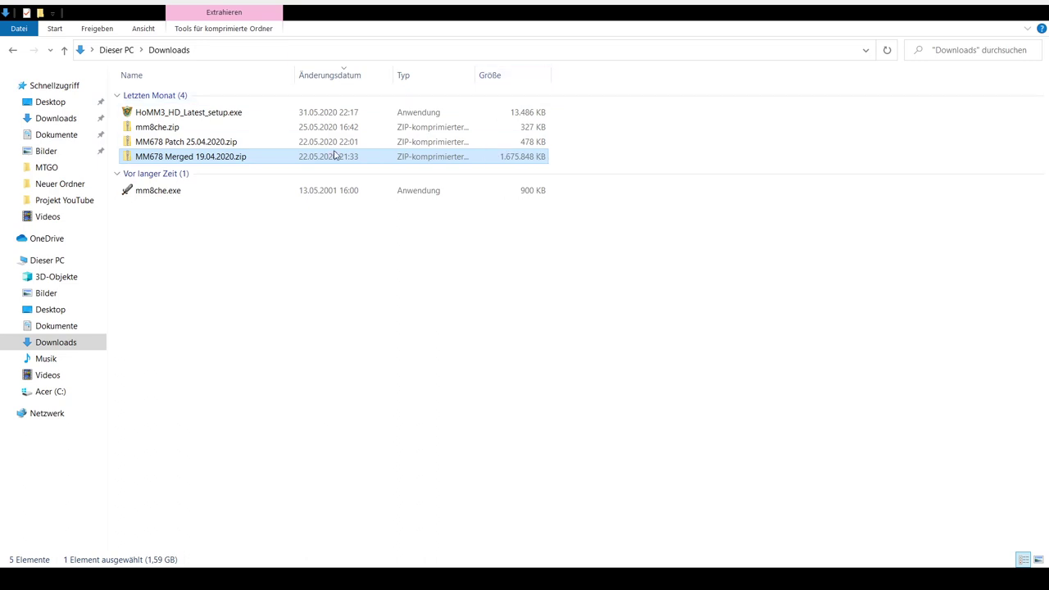
pyautogui.click(201, 142)
pyautogui.click(213, 161)
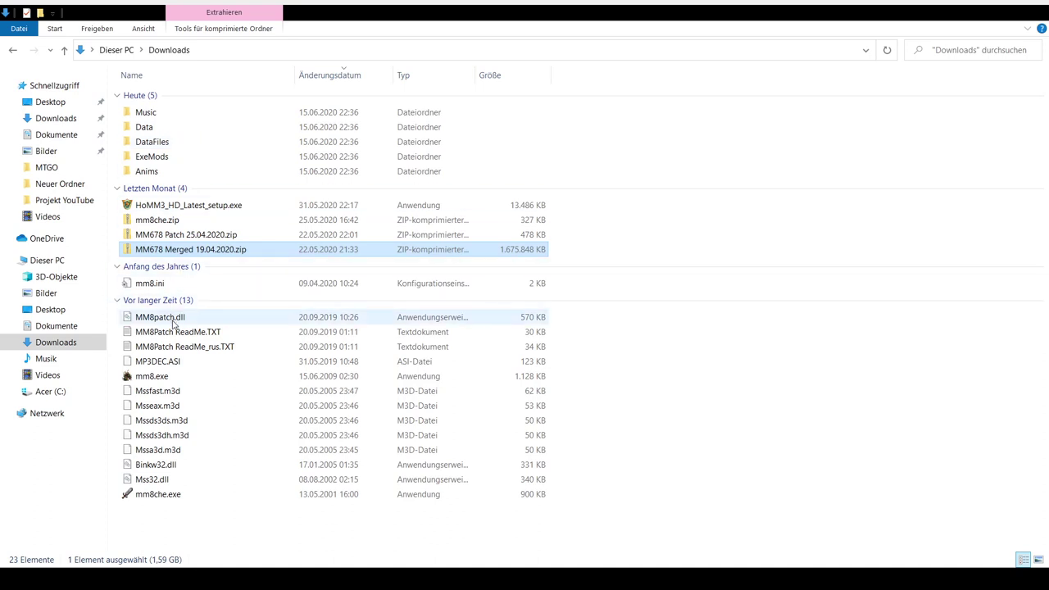
# Review the extracted folders and loose files in Downloads, deleting mm8che.exe from among them.
pyautogui.moveTo(603, 108); pyautogui.dragTo(278, 215)
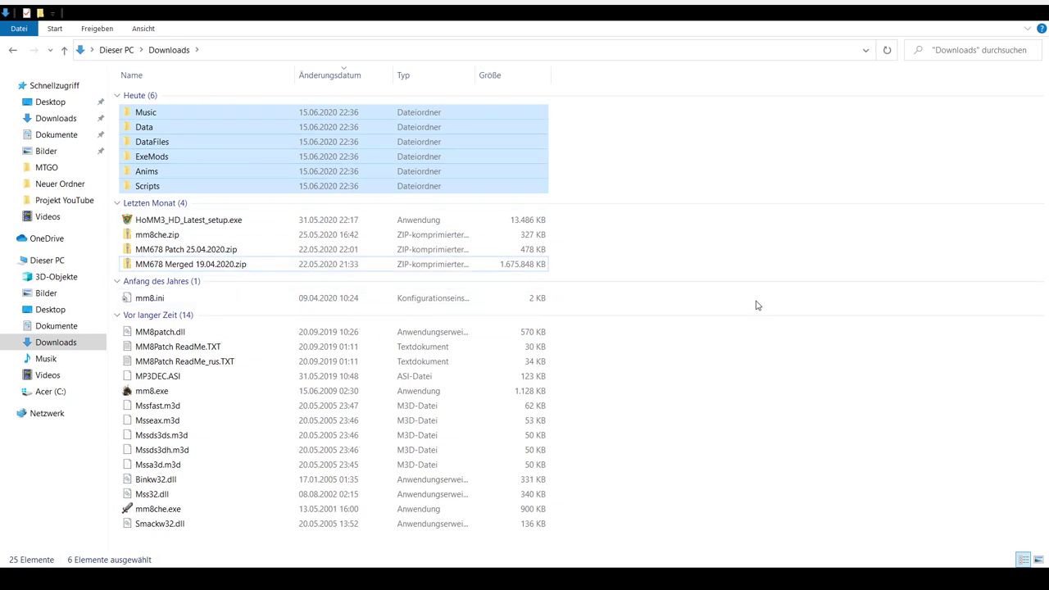
pyautogui.moveTo(724, 299); pyautogui.dragTo(132, 536)
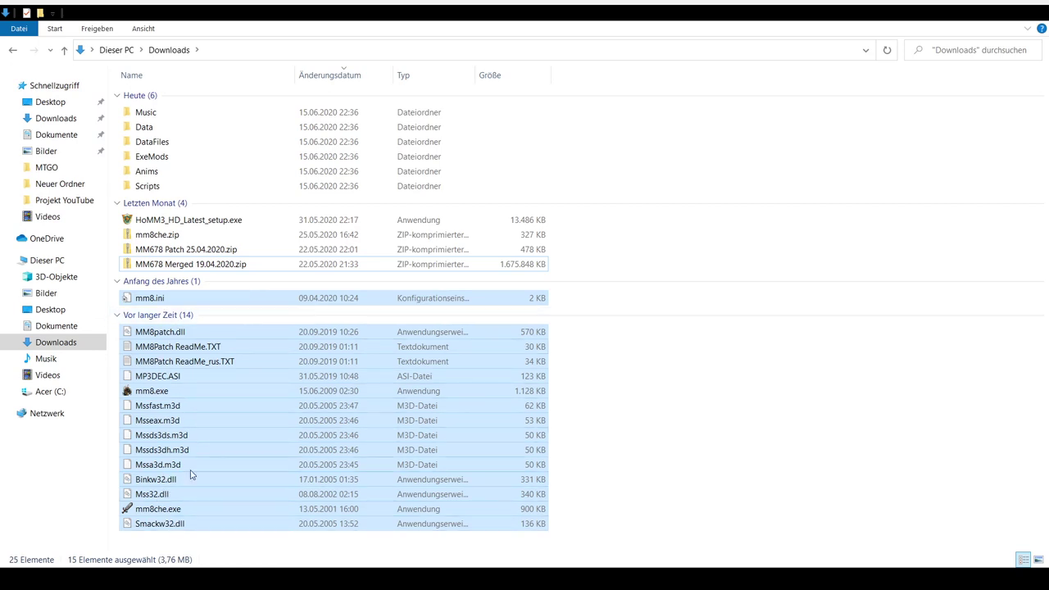
pyautogui.click(179, 513)
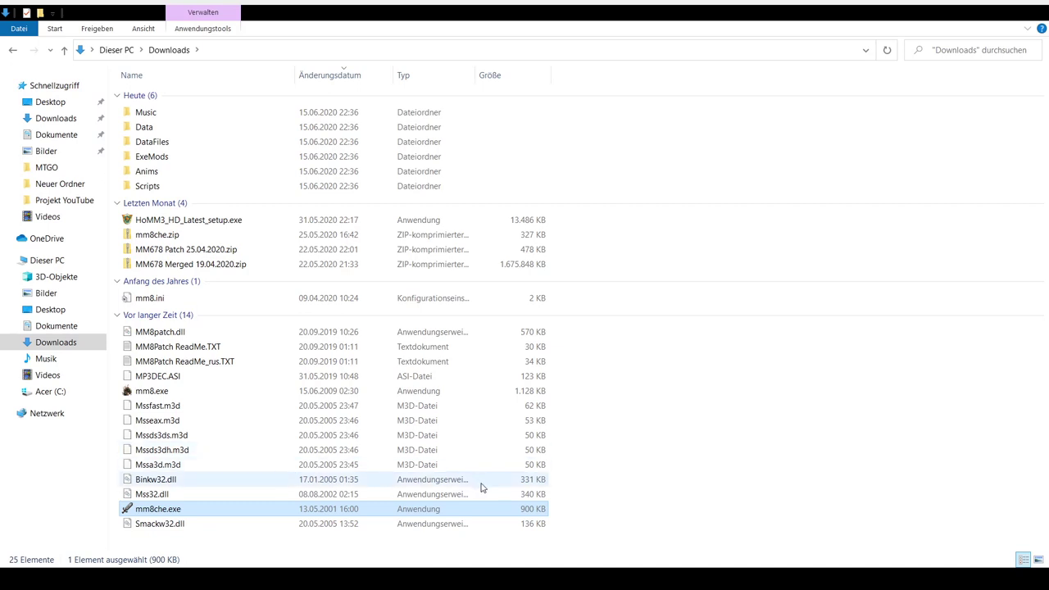
pyautogui.press('Delete')
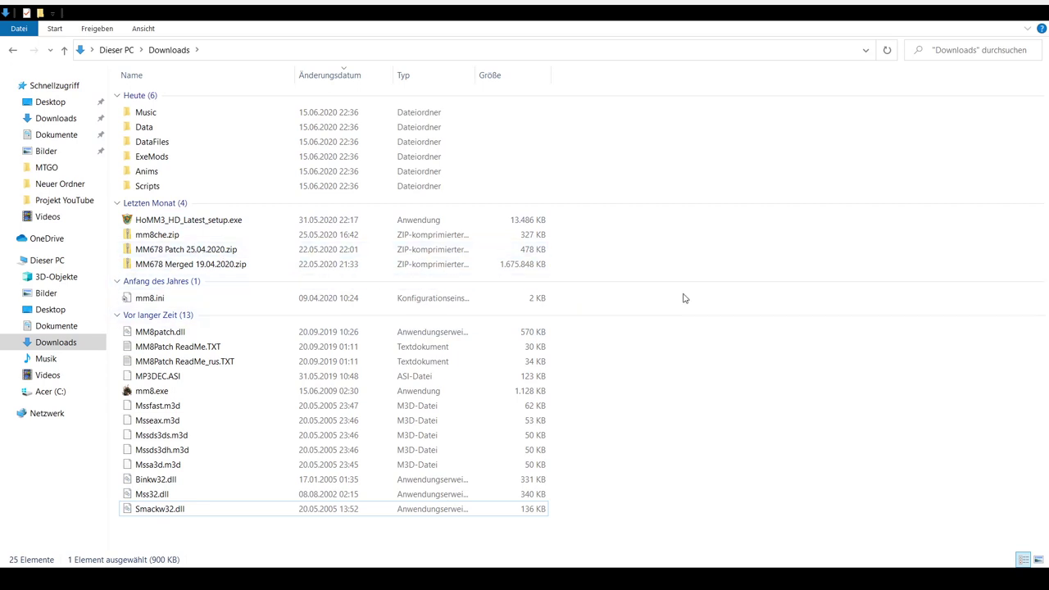
pyautogui.moveTo(684, 298); pyautogui.dragTo(267, 548)
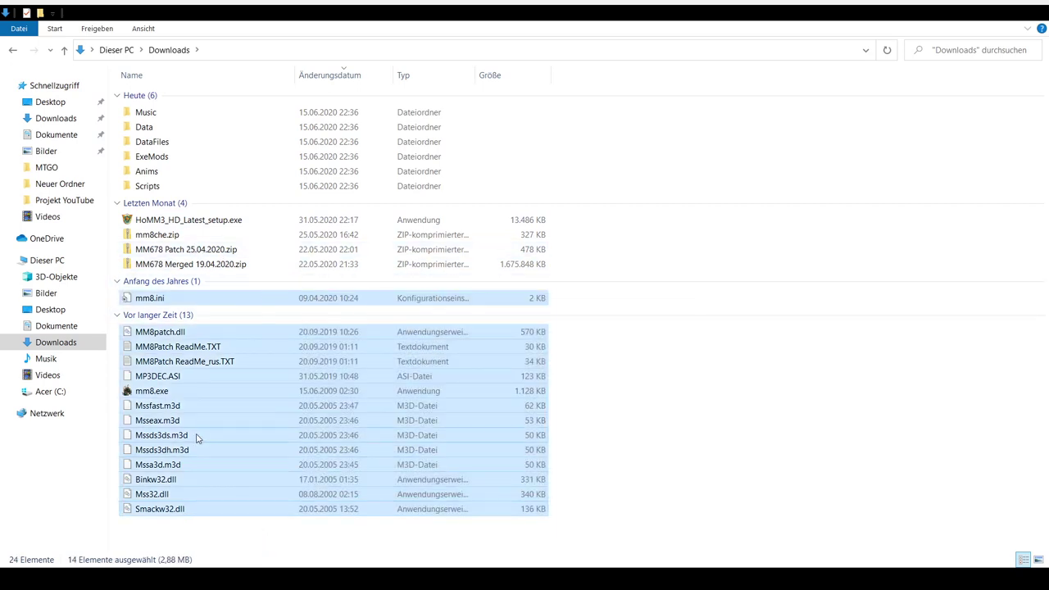
pyautogui.click(722, 378)
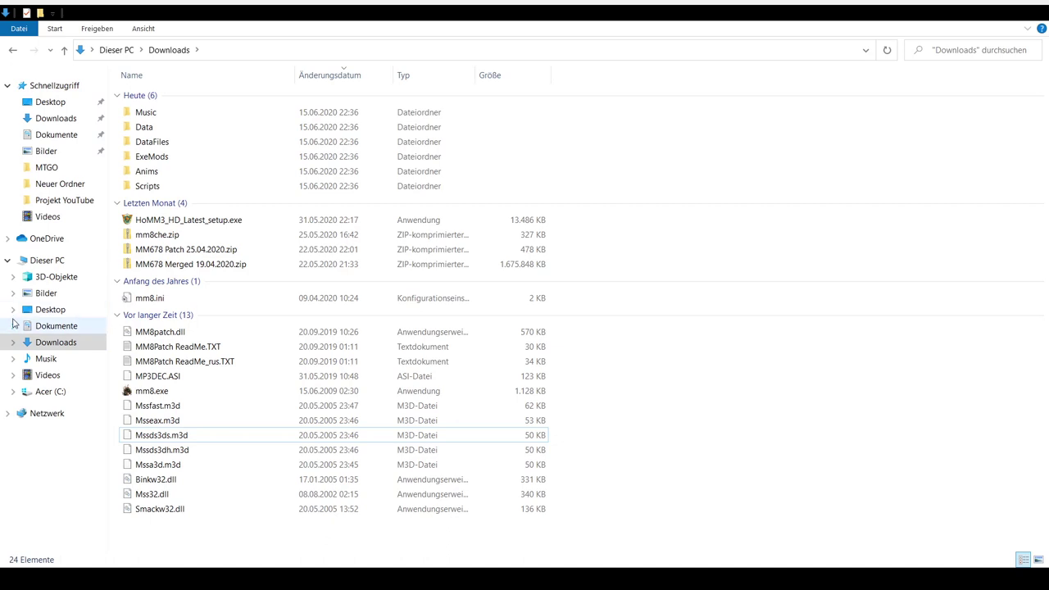
# Open the Might and Magic 8 folder under C:, Programme (x86), GOG Galaxy, Games and locate mm8.ini in it.
pyautogui.click(14, 394)
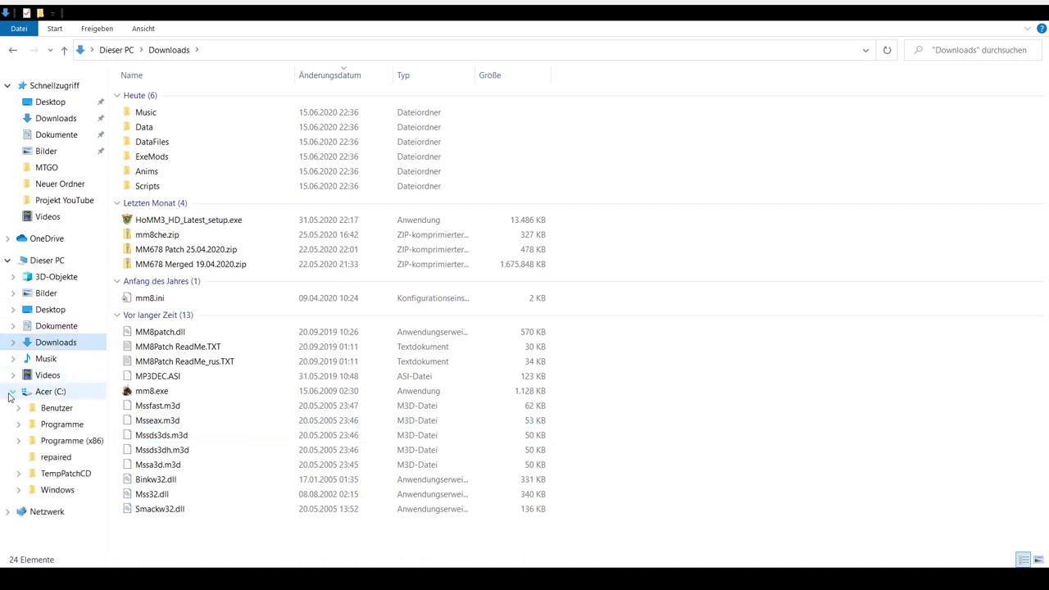
pyautogui.click(22, 441)
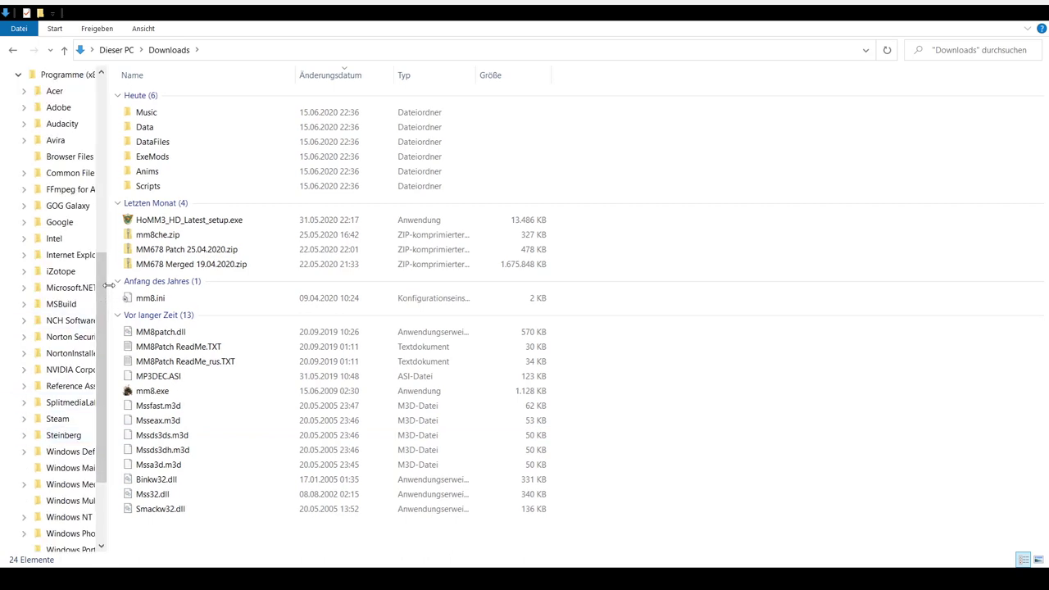
pyautogui.moveTo(108, 286); pyautogui.dragTo(210, 273)
pyautogui.click(24, 205)
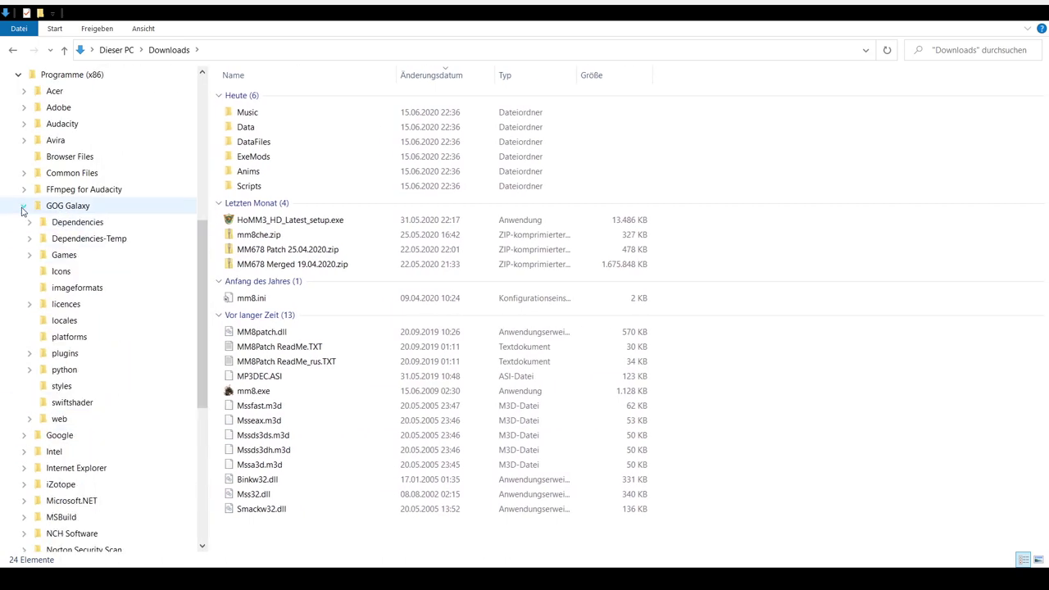
pyautogui.click(29, 256)
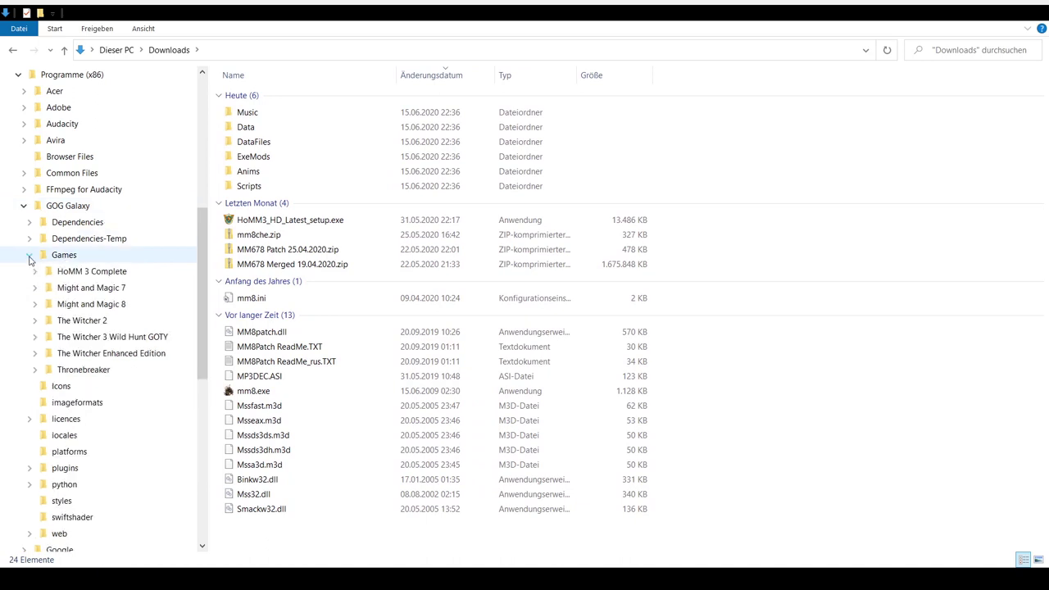
pyautogui.click(35, 305)
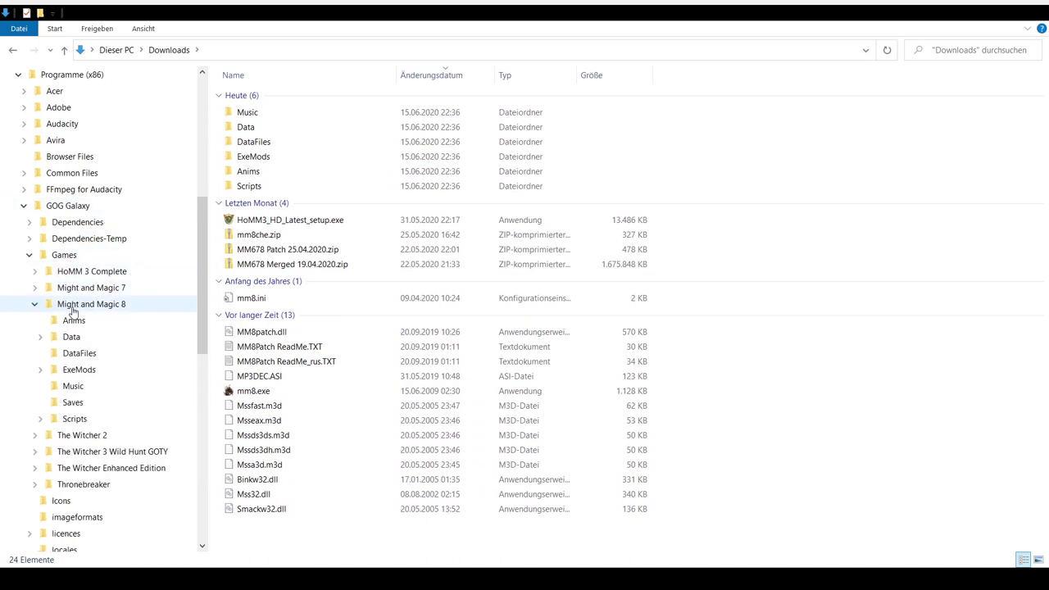
pyautogui.click(72, 308)
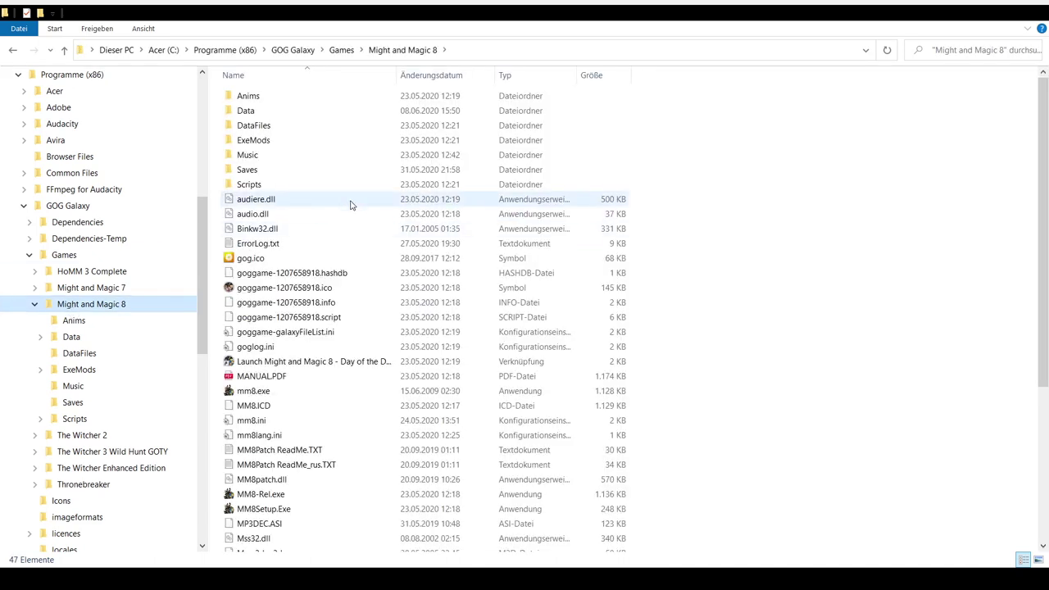
pyautogui.click(772, 356)
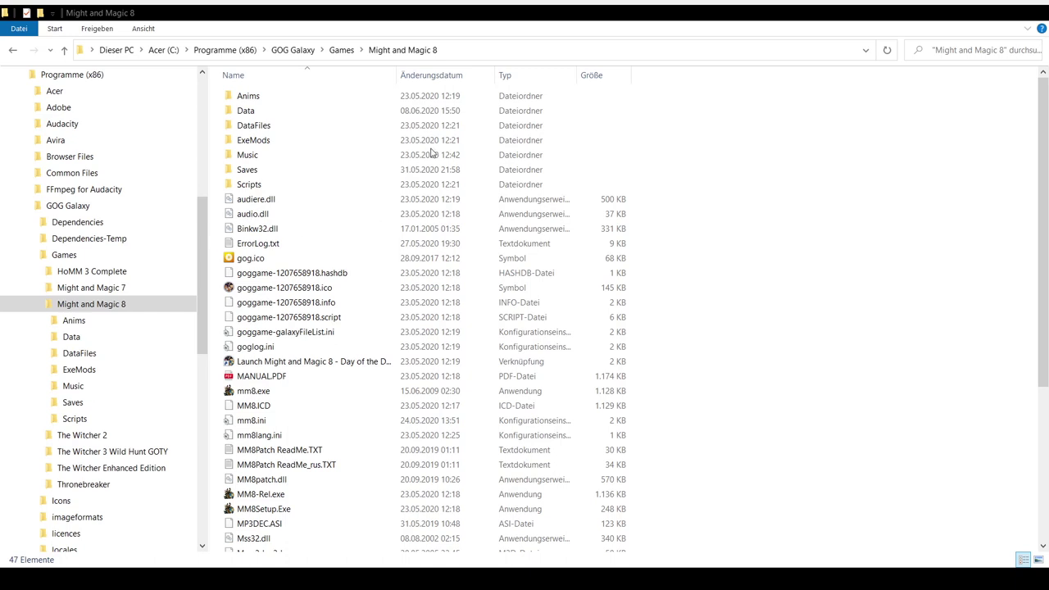
pyautogui.click(251, 421)
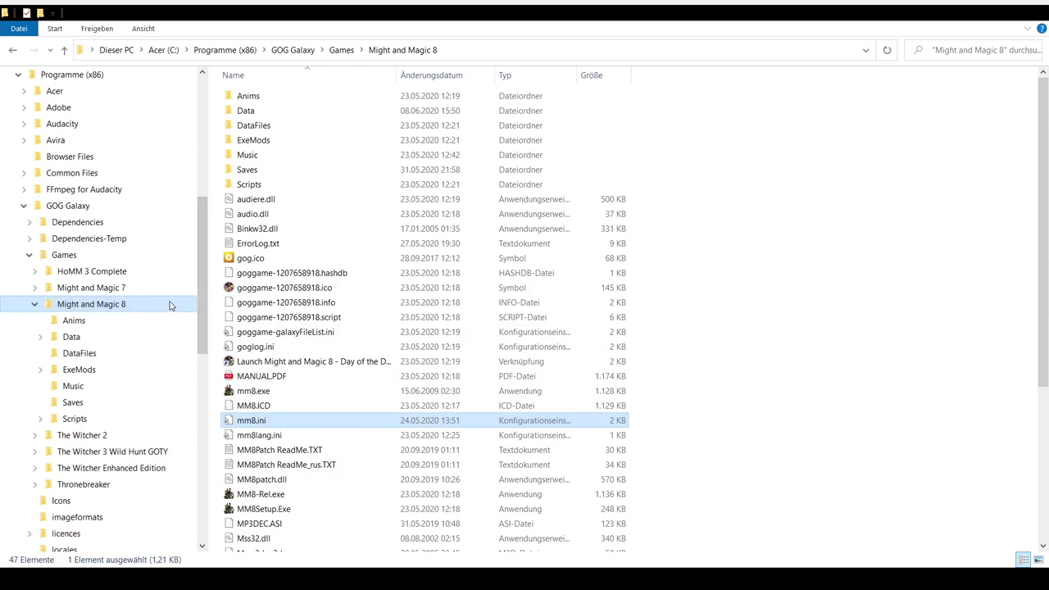
# Return to Downloads and delete the loose extracted files, from mm8.ini and MM8patch.dll to Mss32.dll, keeping the folders and archives.
pyautogui.moveTo(199, 289); pyautogui.dragTo(200, 182)
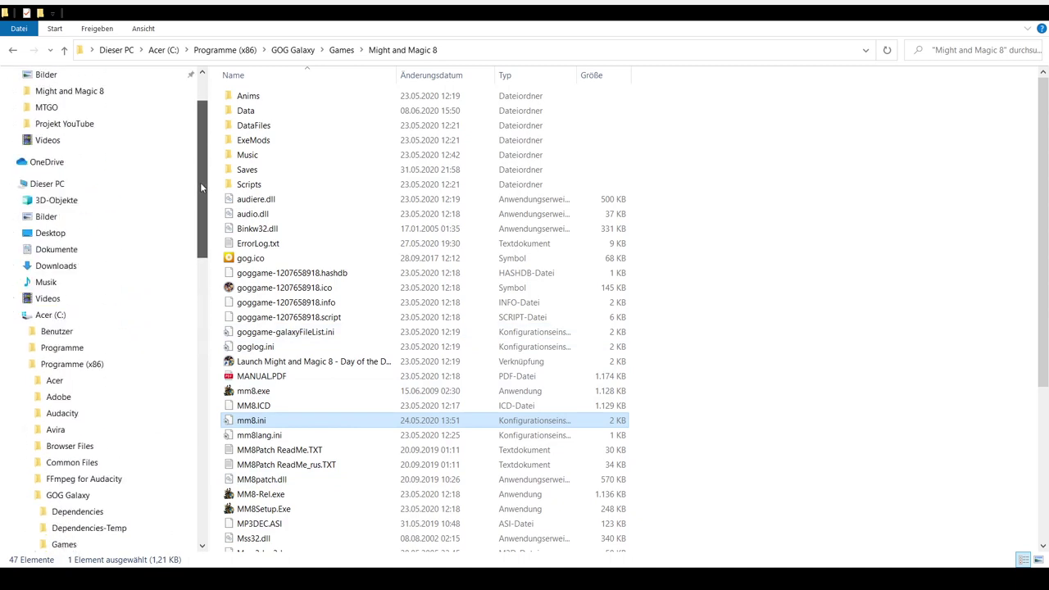
pyautogui.click(97, 266)
pyautogui.moveTo(697, 302); pyautogui.dragTo(547, 529)
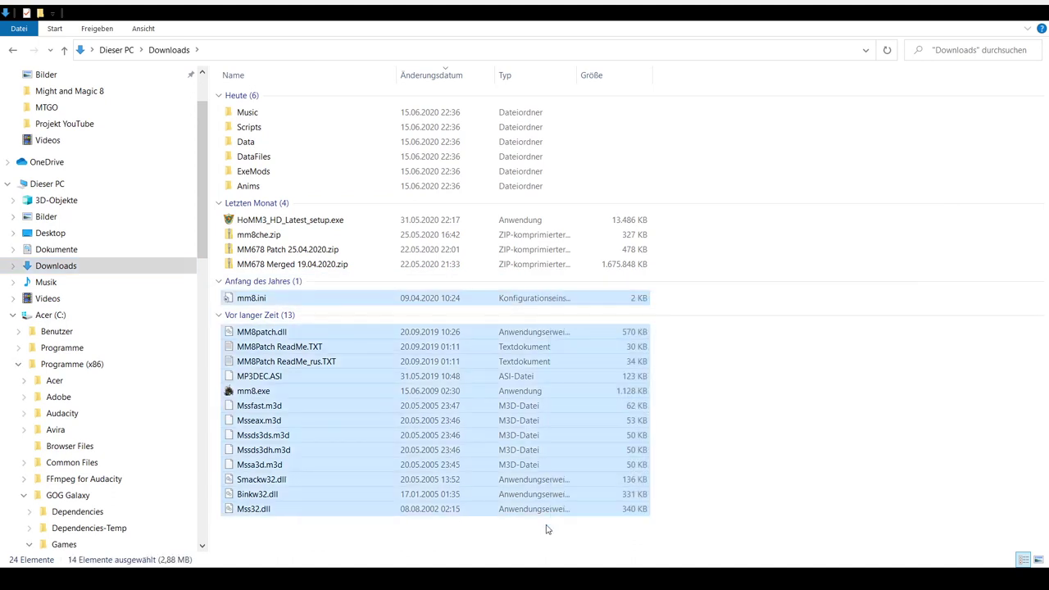
pyautogui.scroll(-3, 82, 328)
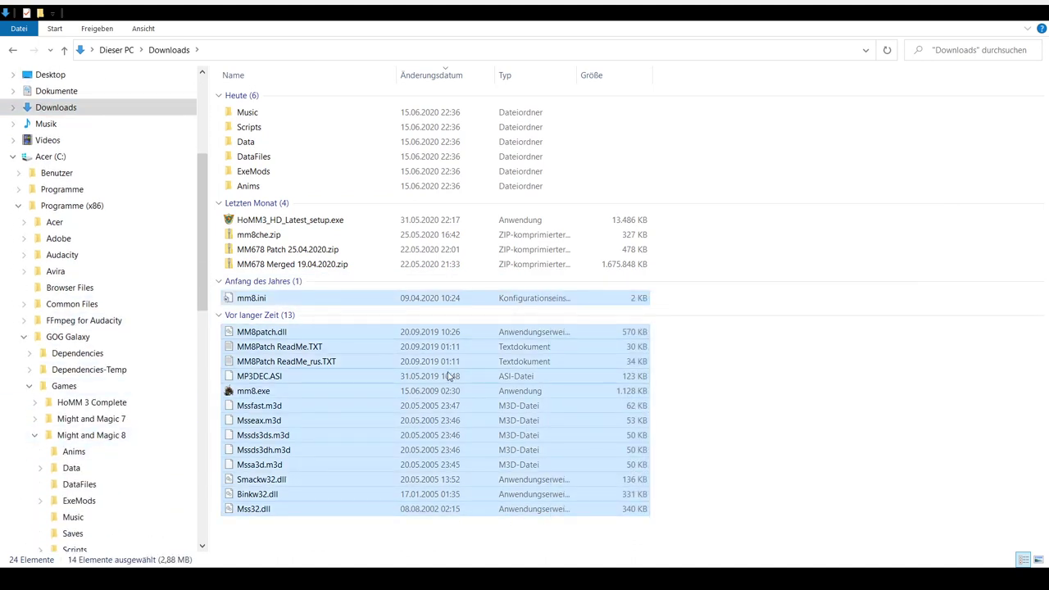
pyautogui.press('Delete')
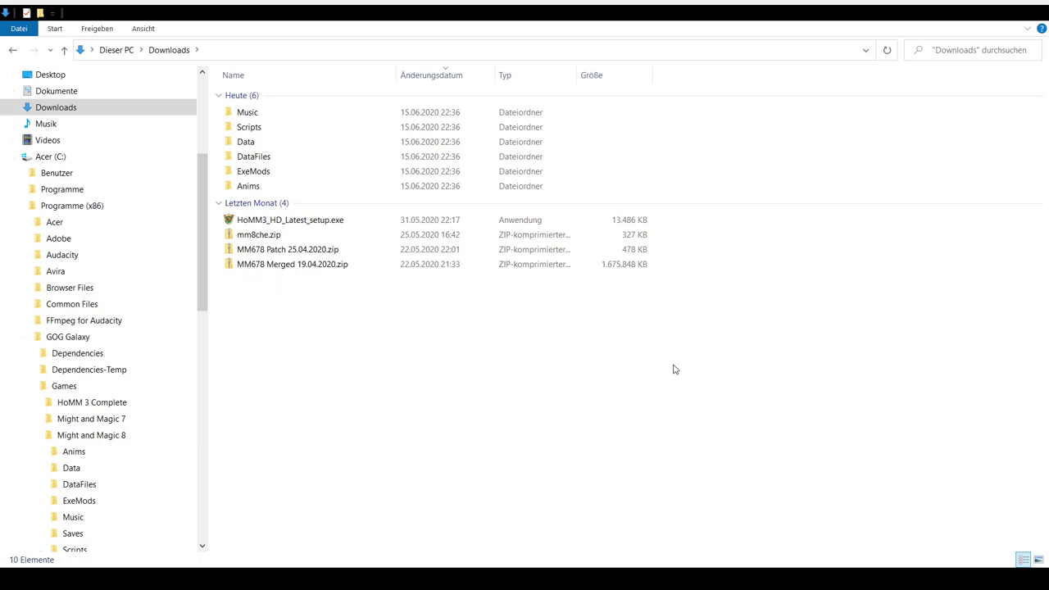
# Go through the extracted Scripts, Data, DataFiles, ExeMods and Anims folders in Downloads one by one.
pyautogui.click(524, 119)
pyautogui.click(287, 128)
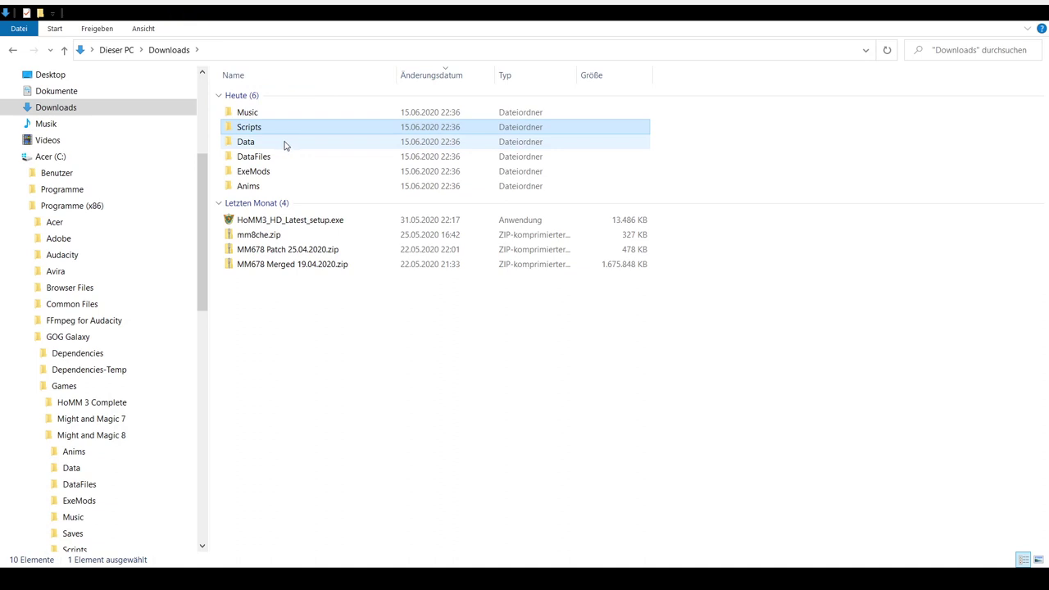
pyautogui.click(285, 144)
pyautogui.click(284, 156)
pyautogui.click(284, 171)
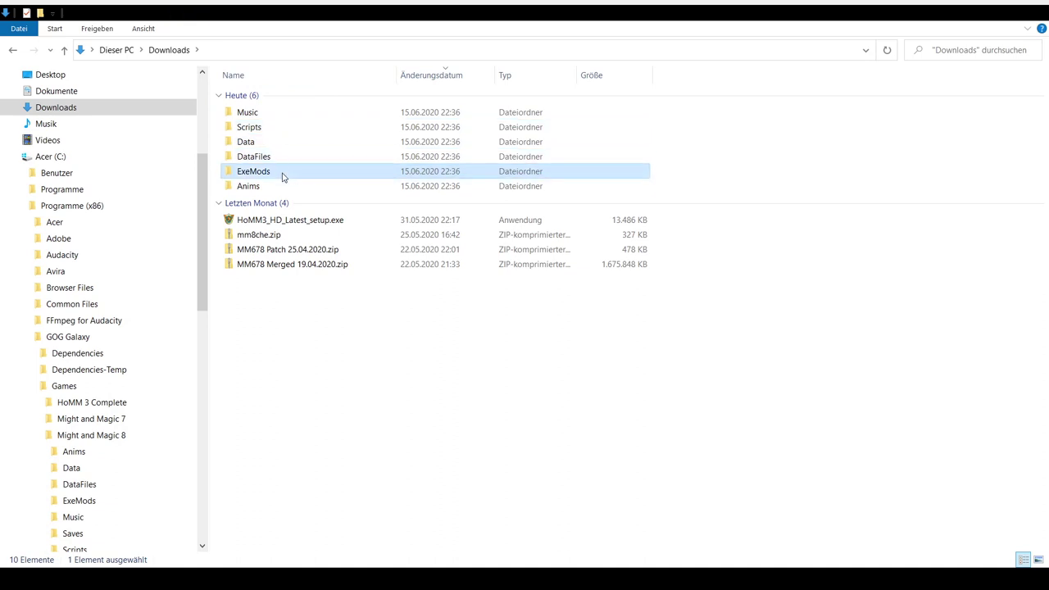
pyautogui.click(281, 188)
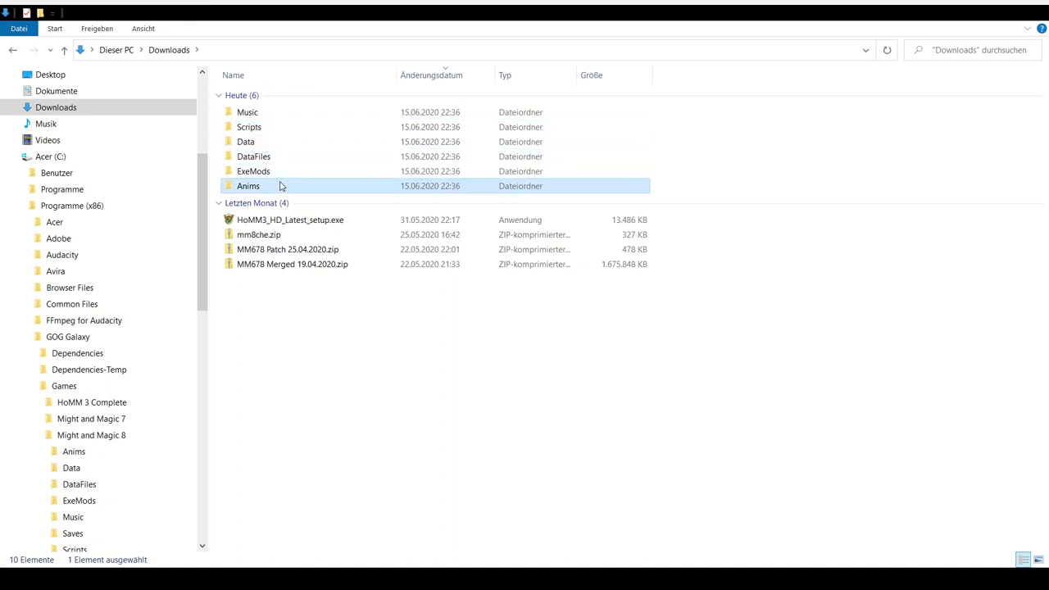
# Open the extracted Music folder in Downloads and select all of its MP3 files.
pyautogui.doubleClick(257, 114)
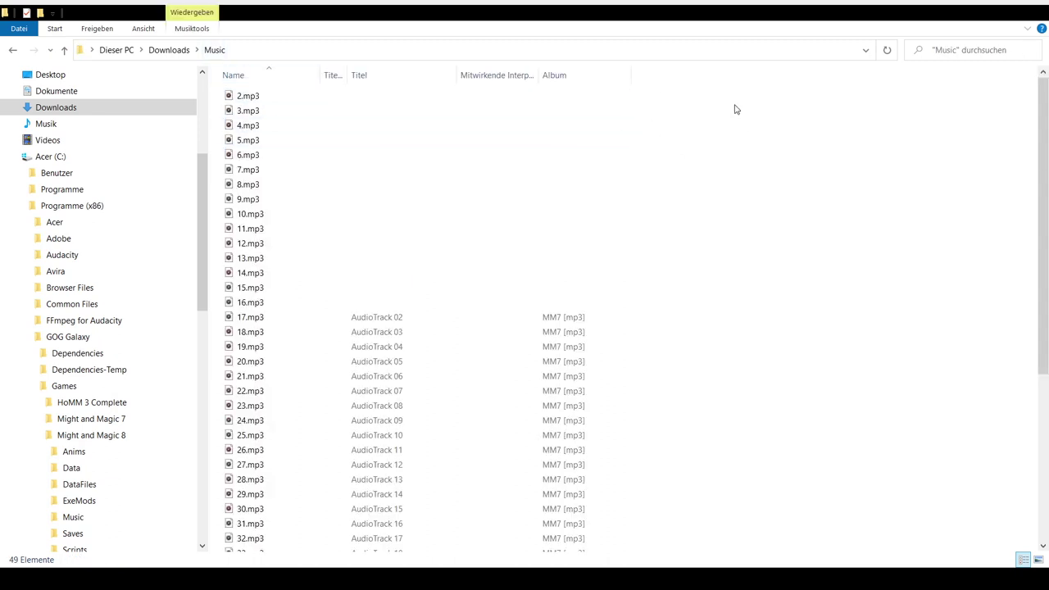
pyautogui.click(288, 212)
pyautogui.hotkey('ctrl', 'a')
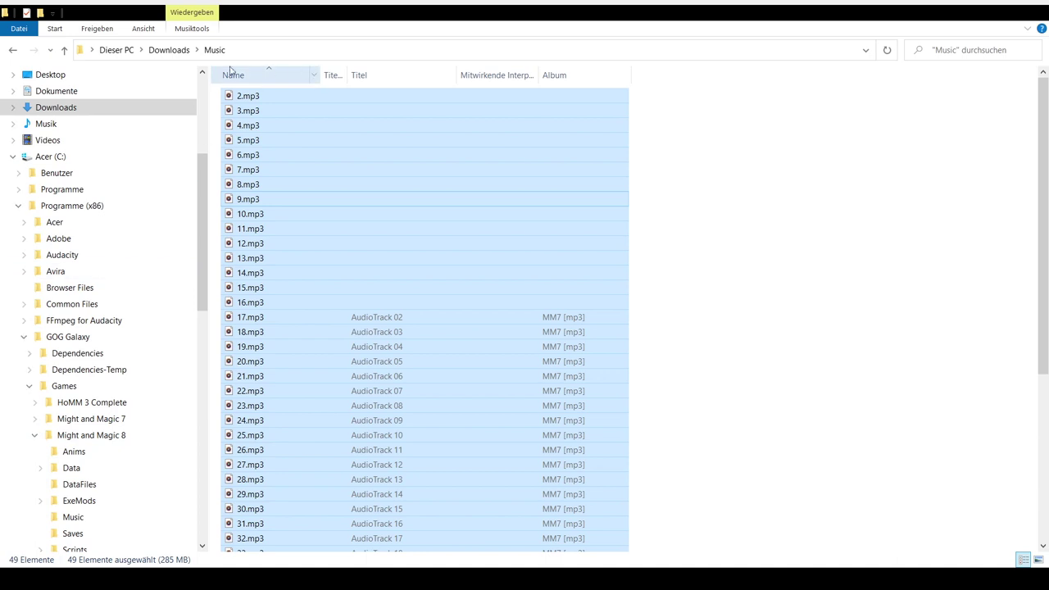
# Open the Music folder inside the Might and Magic 8 game folder and look through its MP3 tracks from first to last.
pyautogui.click(112, 436)
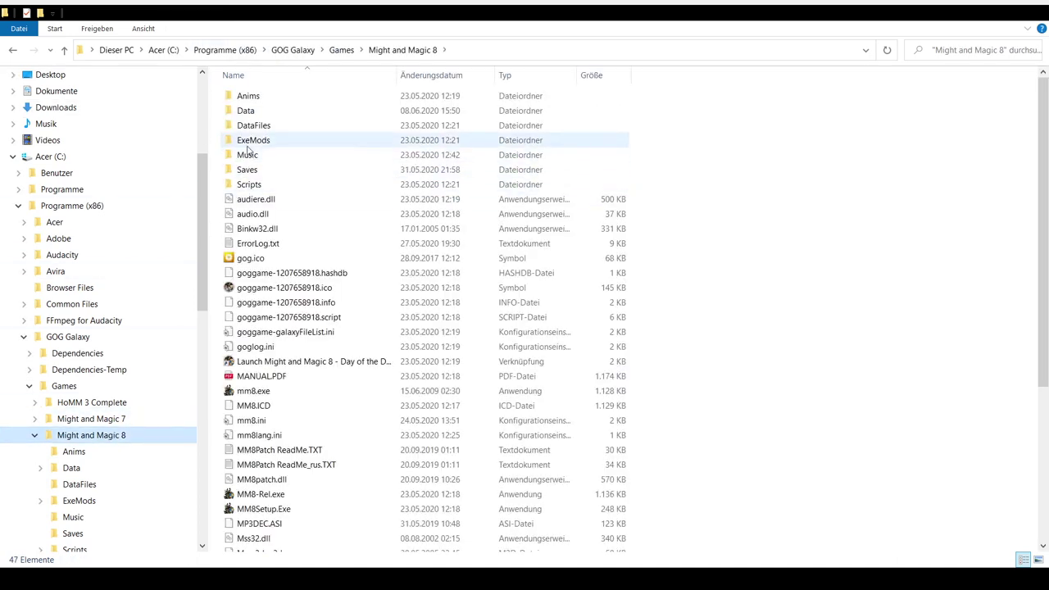
pyautogui.doubleClick(270, 158)
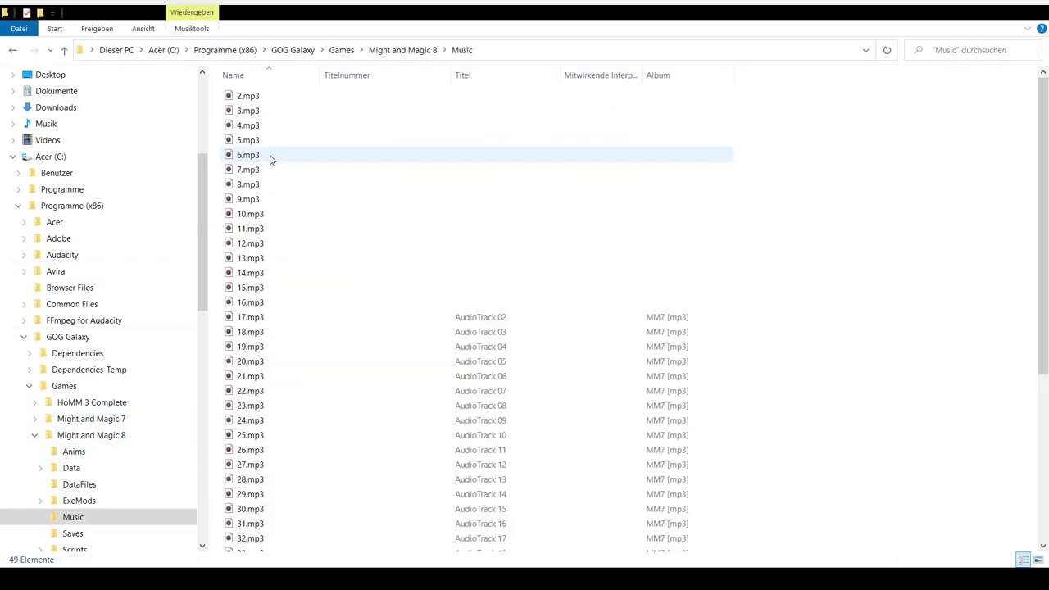
pyautogui.scroll(-6, 545, 457)
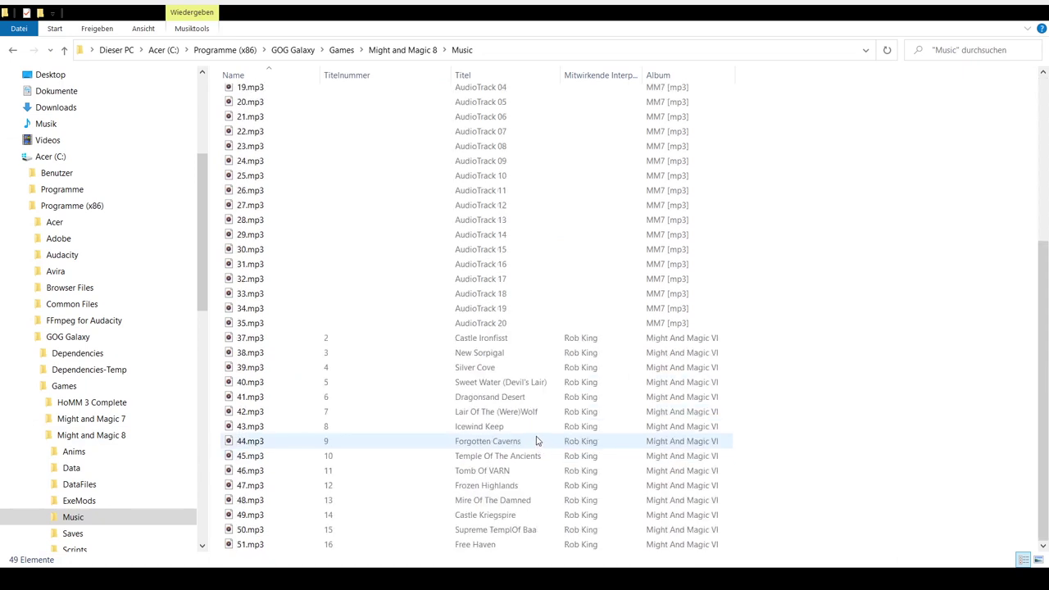
pyautogui.scroll(6, 534, 439)
pyautogui.scroll(-6, 393, 344)
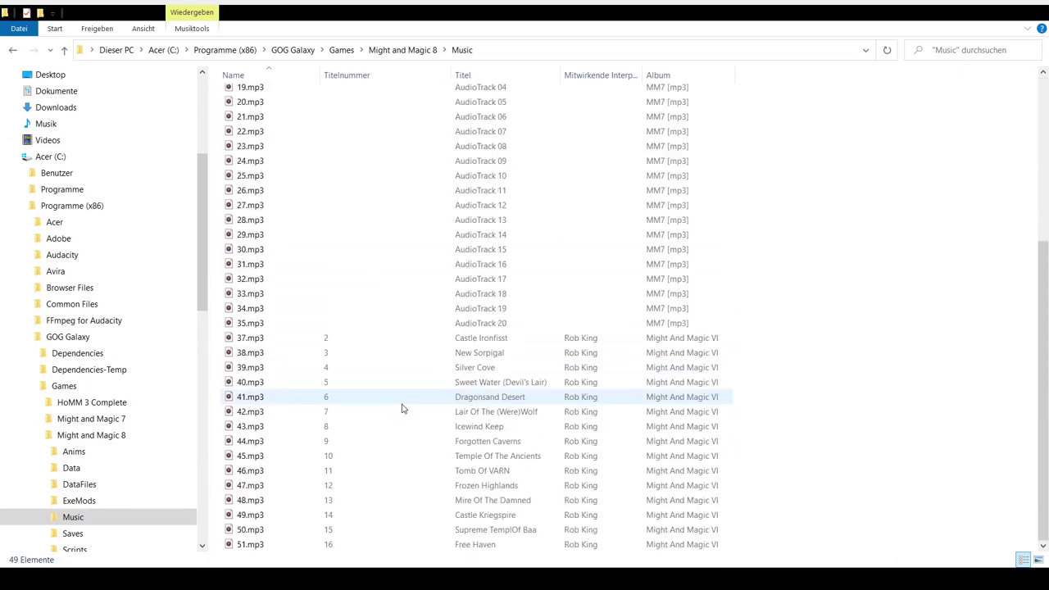
pyautogui.scroll(6, 524, 278)
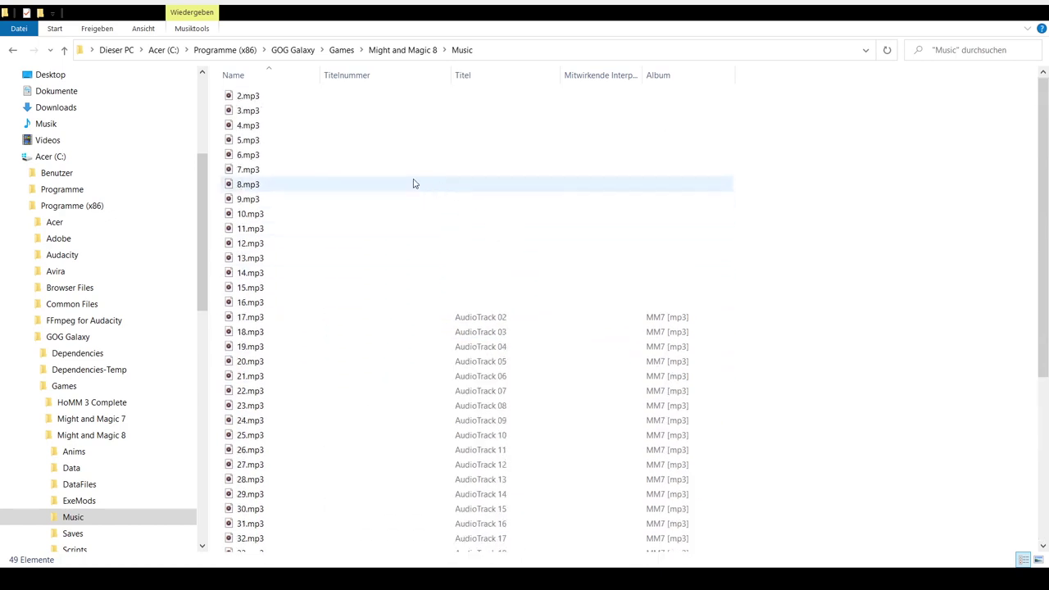
pyautogui.scroll(-6, 305, 131)
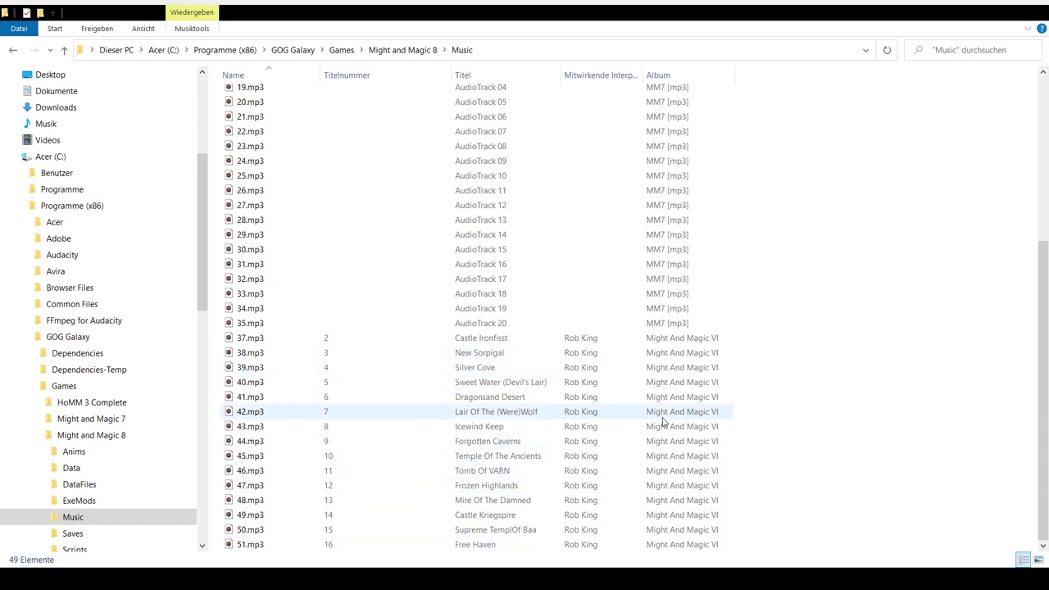
pyautogui.scroll(6, 639, 368)
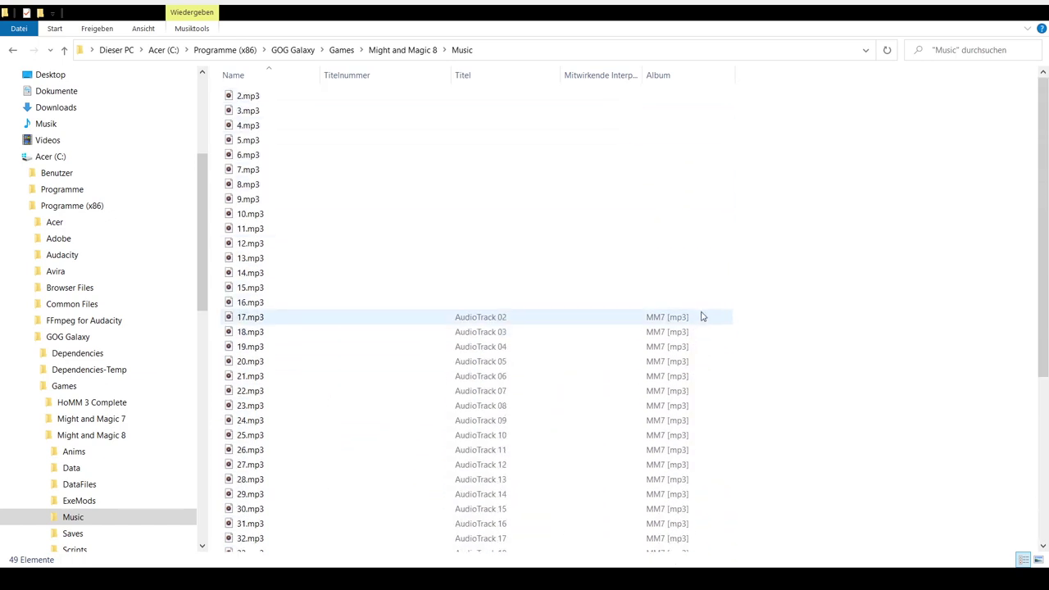
# Inspect the extracted Scripts folder in Downloads, including its Core subfolder, and locate the matching Scripts folder under Might and Magic 8.
pyautogui.scroll(5, 153, 213)
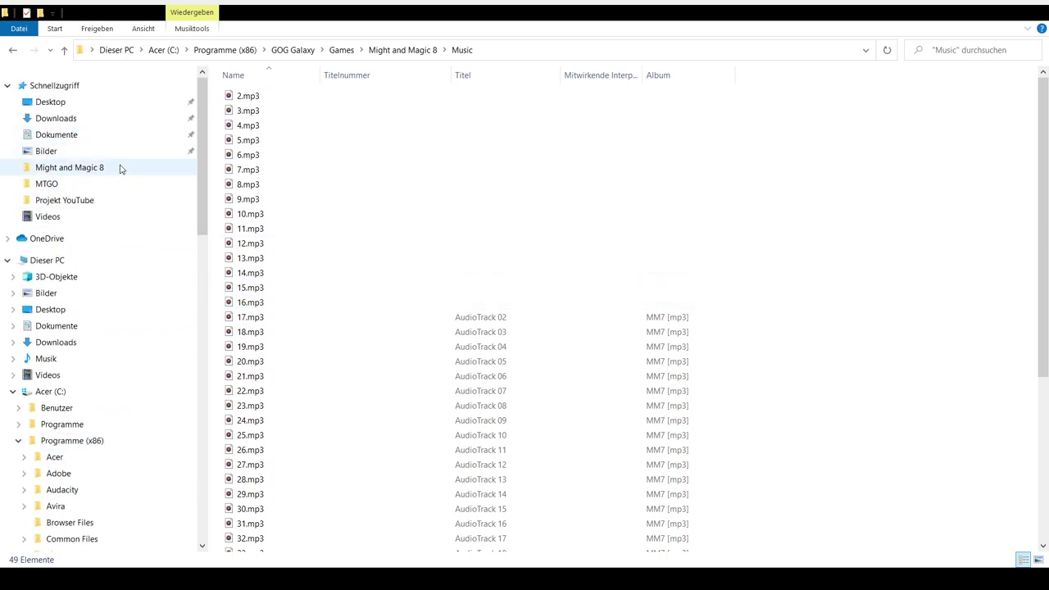
pyautogui.scroll(-3, 107, 243)
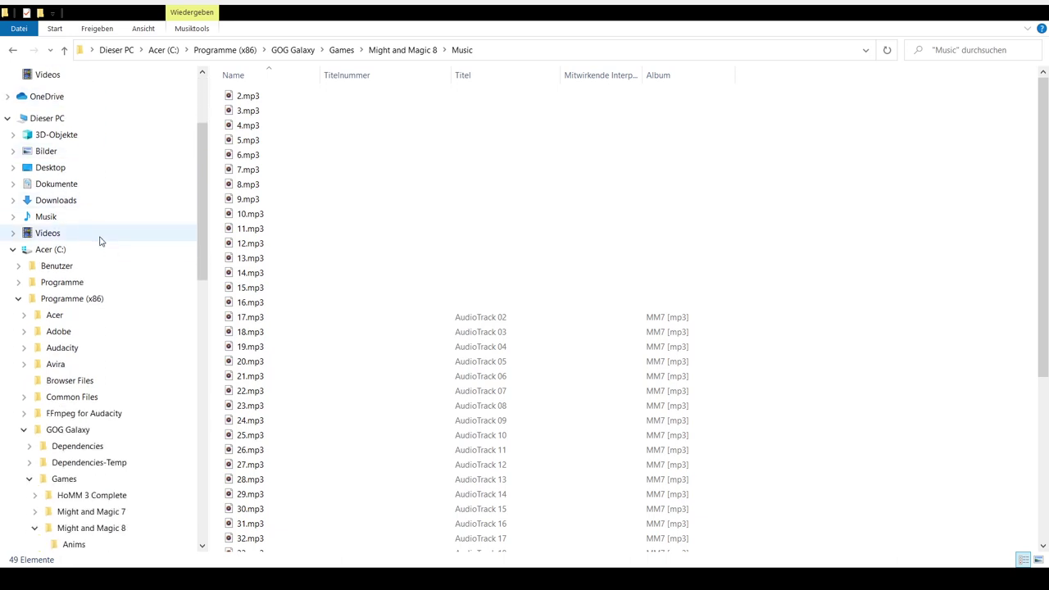
pyautogui.scroll(2, 100, 240)
pyautogui.click(90, 282)
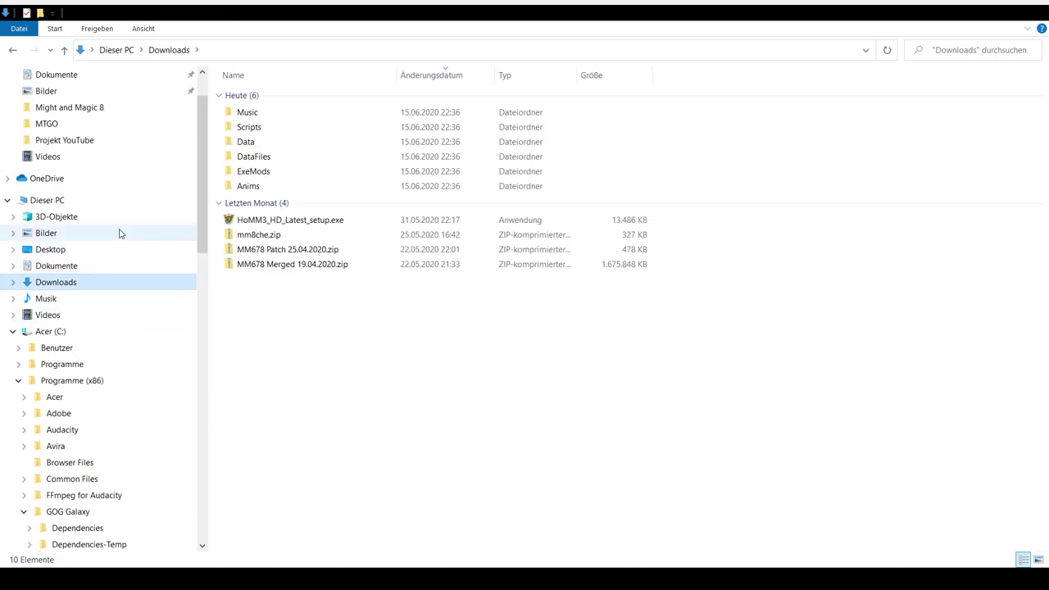
pyautogui.doubleClick(255, 134)
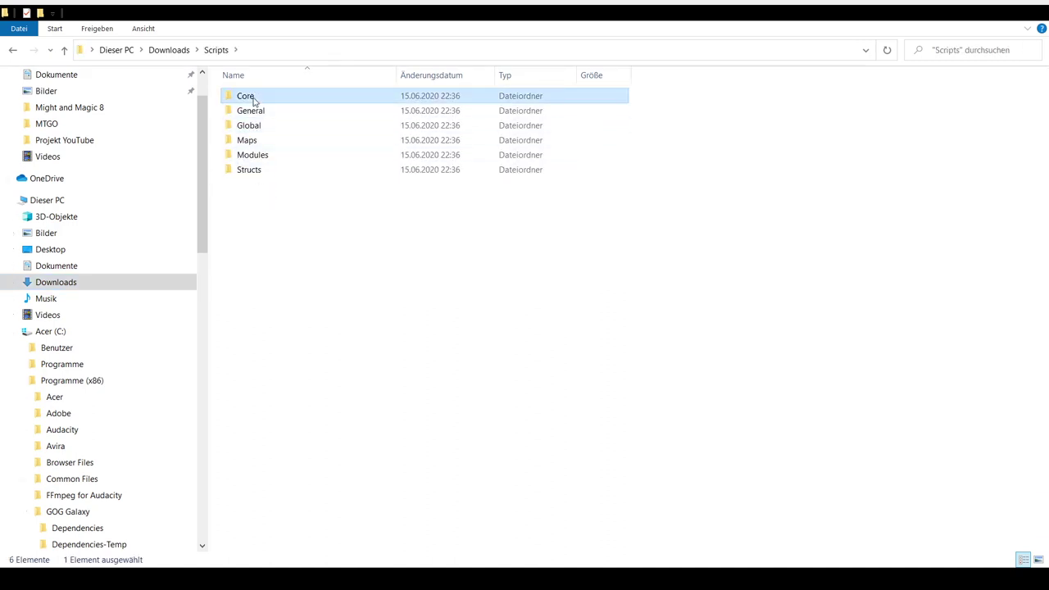
pyautogui.doubleClick(251, 97)
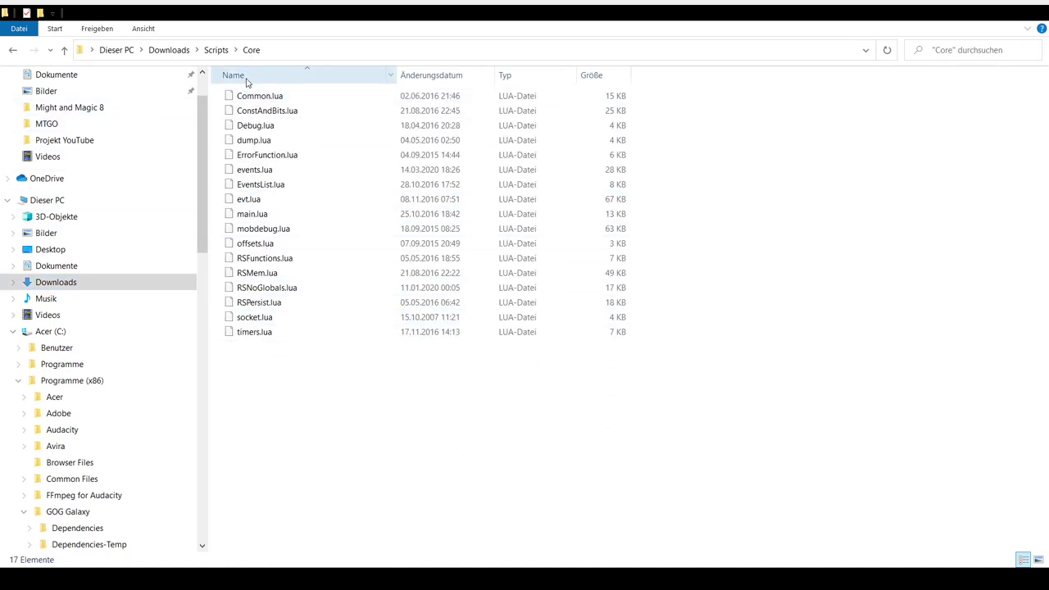
pyautogui.click(13, 50)
pyautogui.scroll(-5, 158, 375)
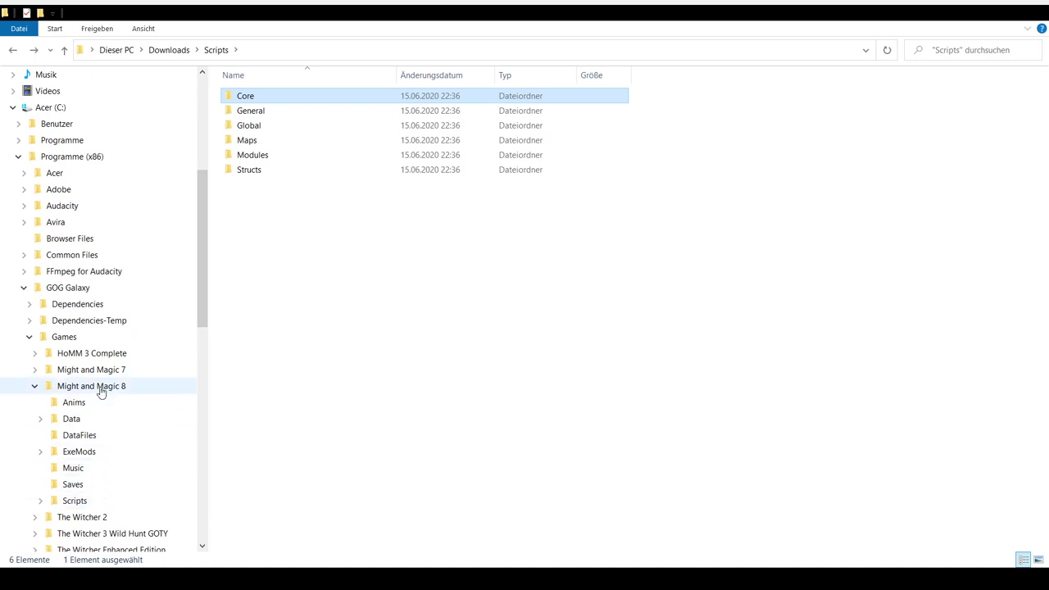
pyautogui.scroll(2, 100, 385)
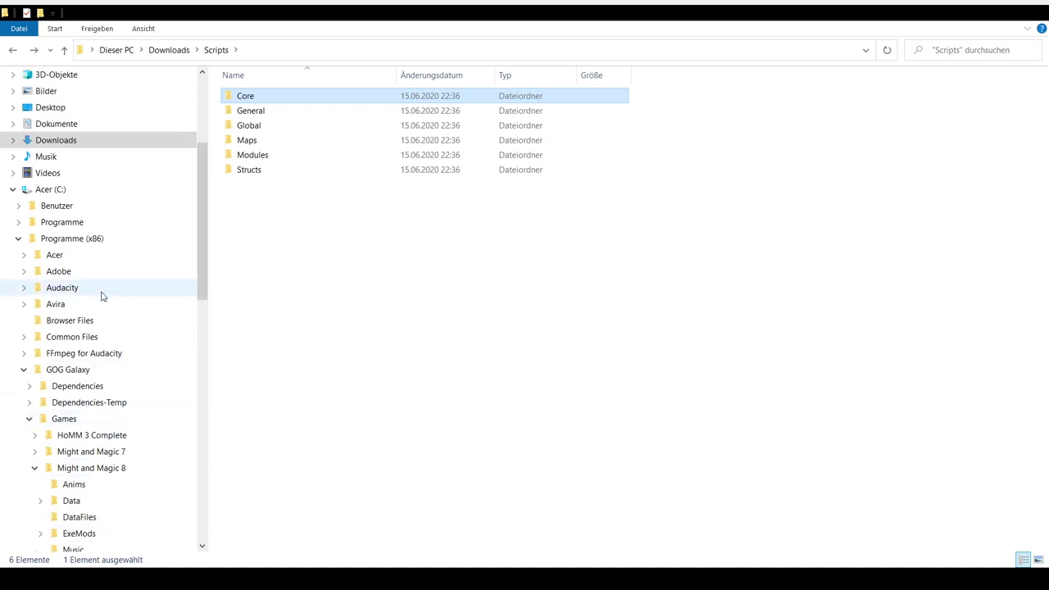
pyautogui.scroll(-2, 104, 283)
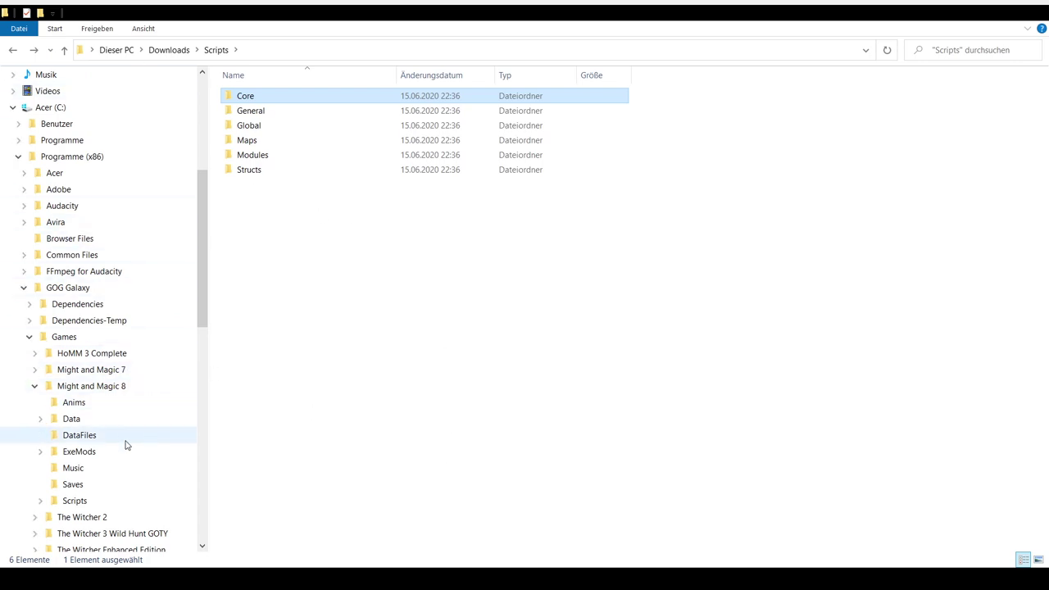
# Compare the extracted Data folder in Downloads with the Data folder inside Might and Magic 8.
pyautogui.scroll(6, 126, 274)
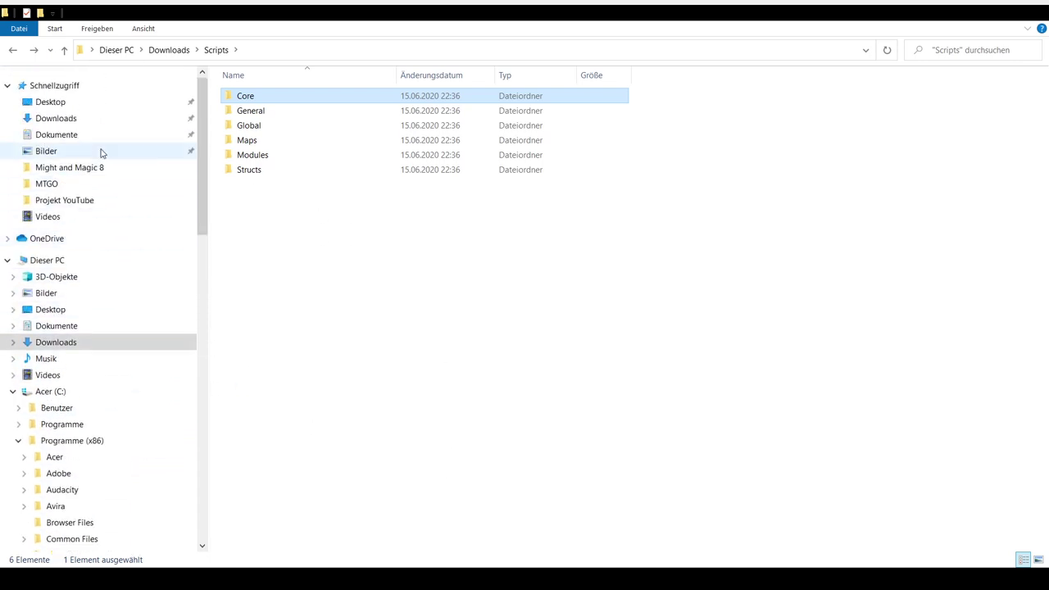
pyautogui.click(55, 118)
pyautogui.doubleClick(269, 141)
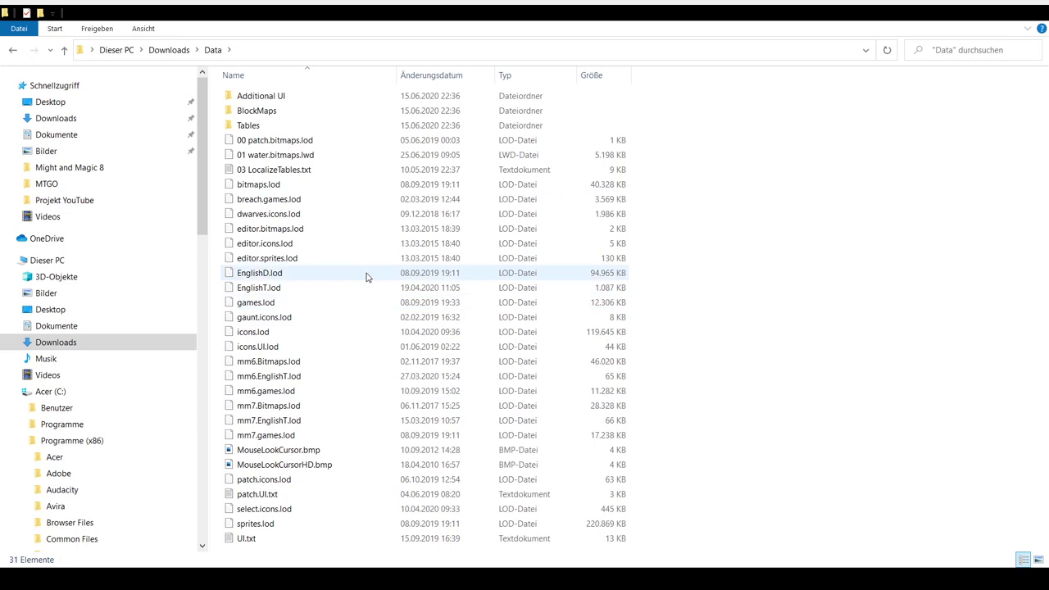
pyautogui.scroll(-3, 113, 437)
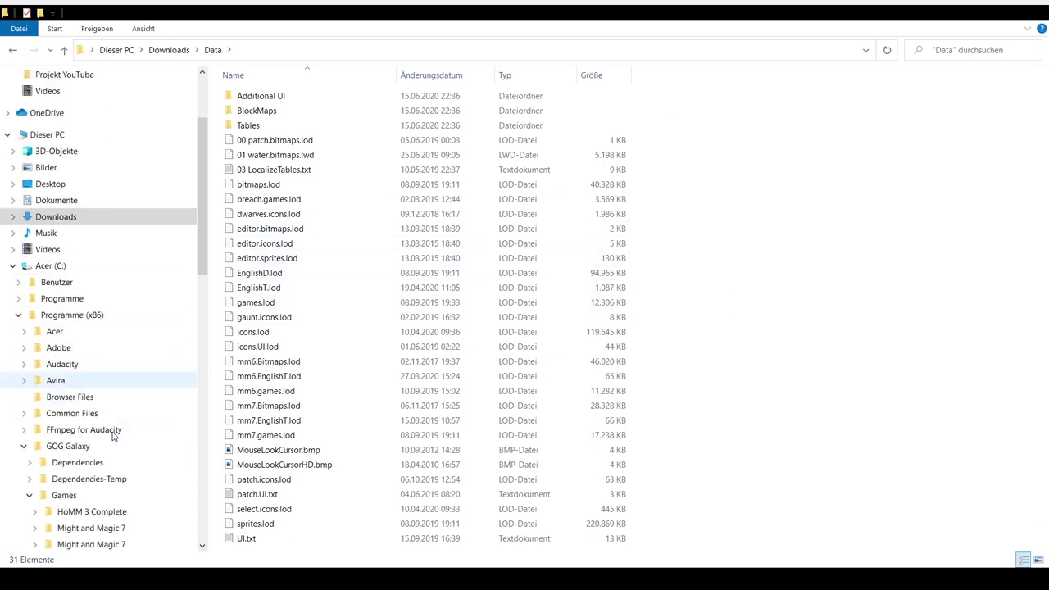
pyautogui.click(35, 544)
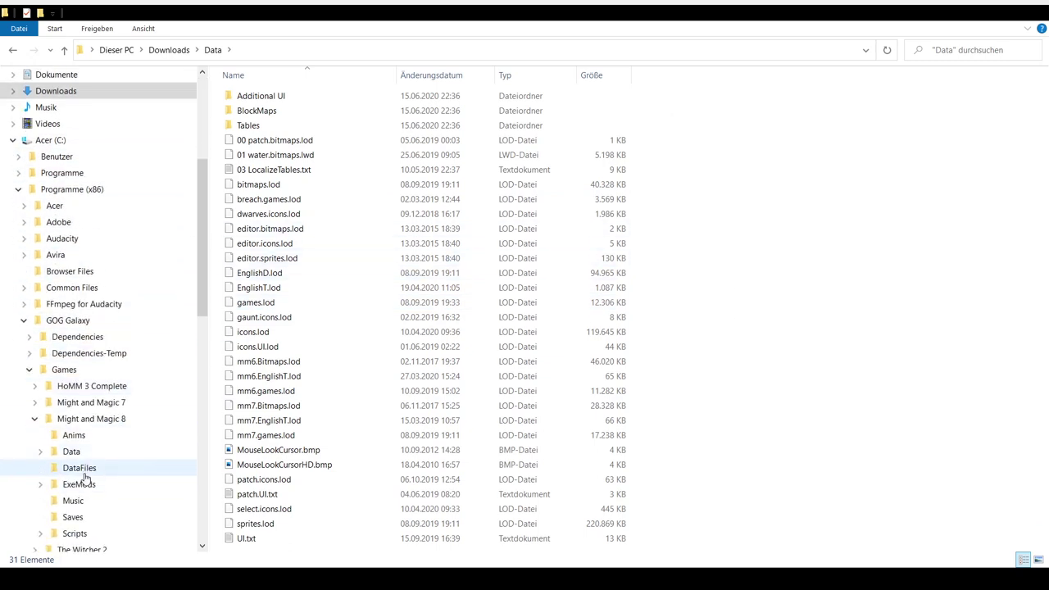
pyautogui.scroll(-1, 108, 479)
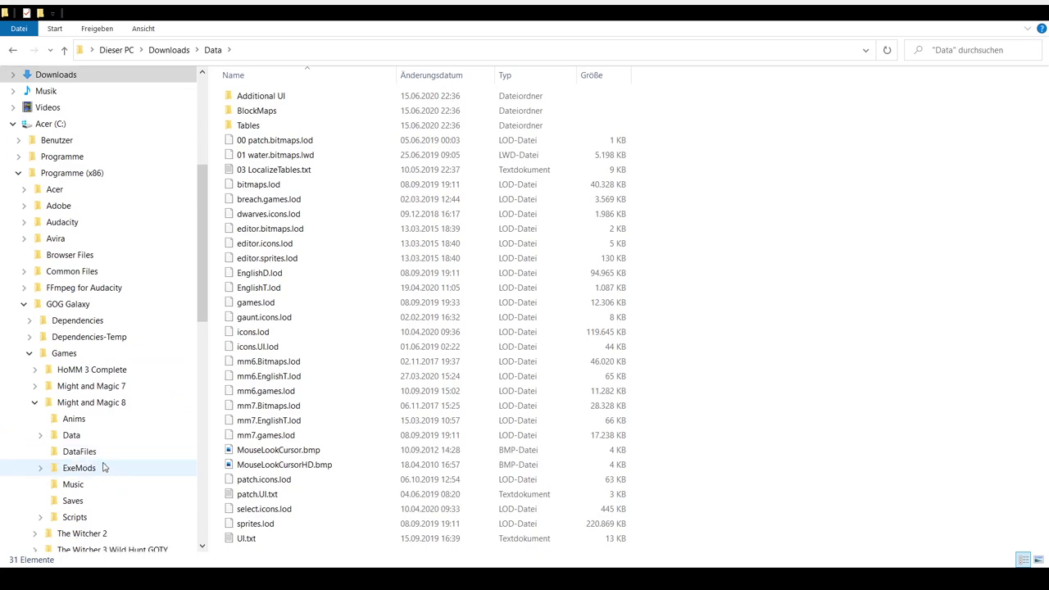
pyautogui.click(80, 440)
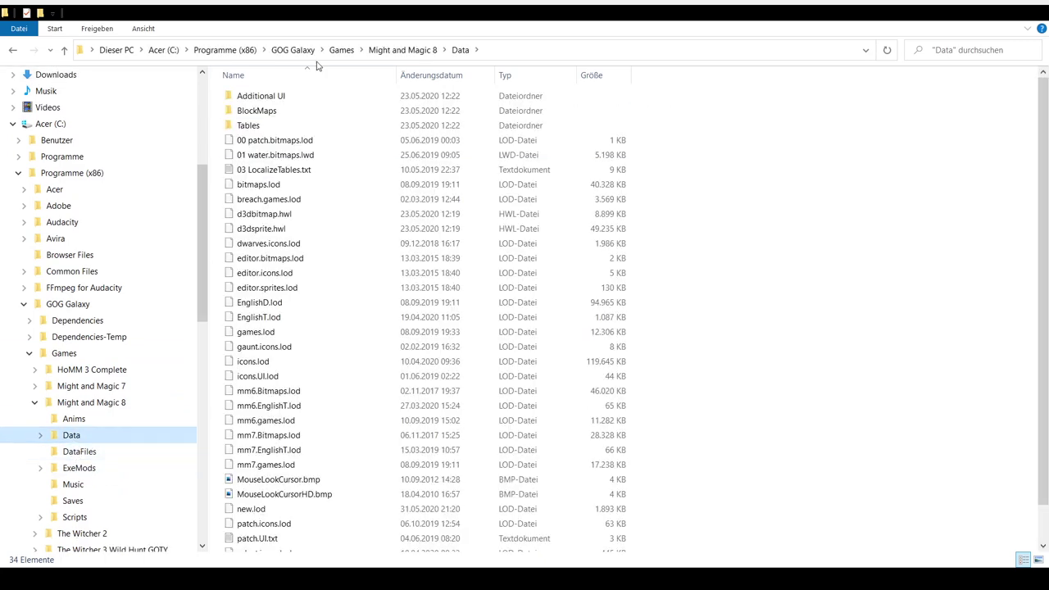
pyautogui.scroll(-1, 270, 419)
pyautogui.scroll(1, 271, 401)
pyautogui.click(44, 439)
pyautogui.click(44, 438)
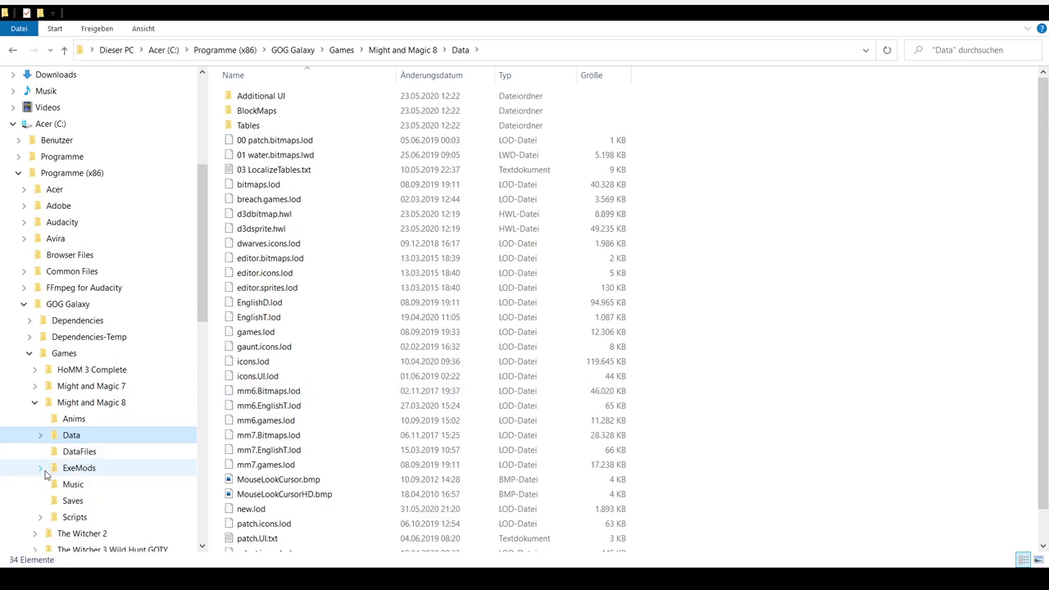
# Check the main Might and Magic 8 folder, and return to Downloads to review the extracted folders from Music to Anims.
pyautogui.scroll(6, 70, 432)
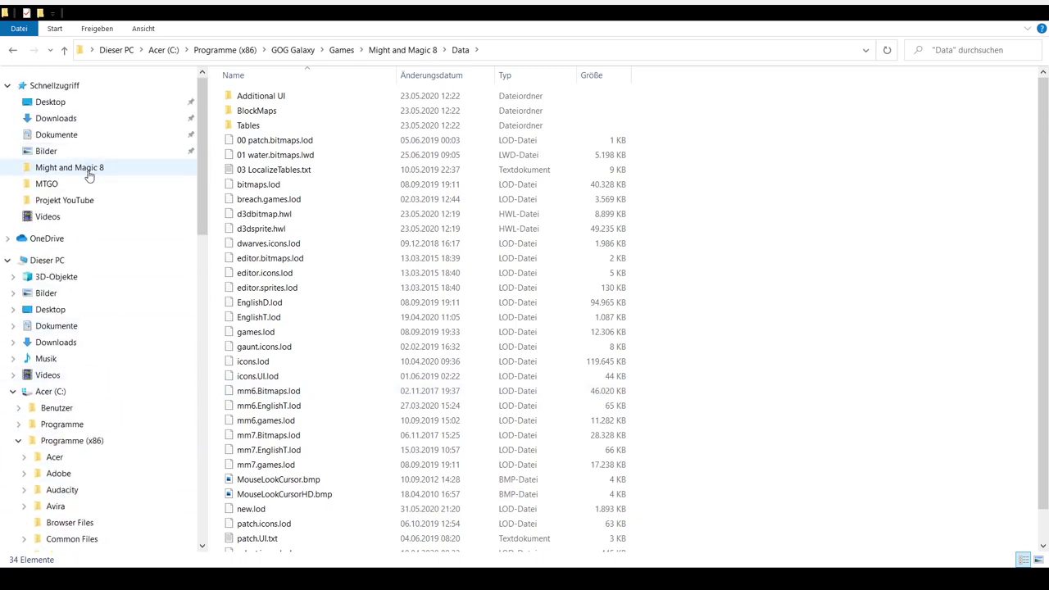
pyautogui.click(90, 168)
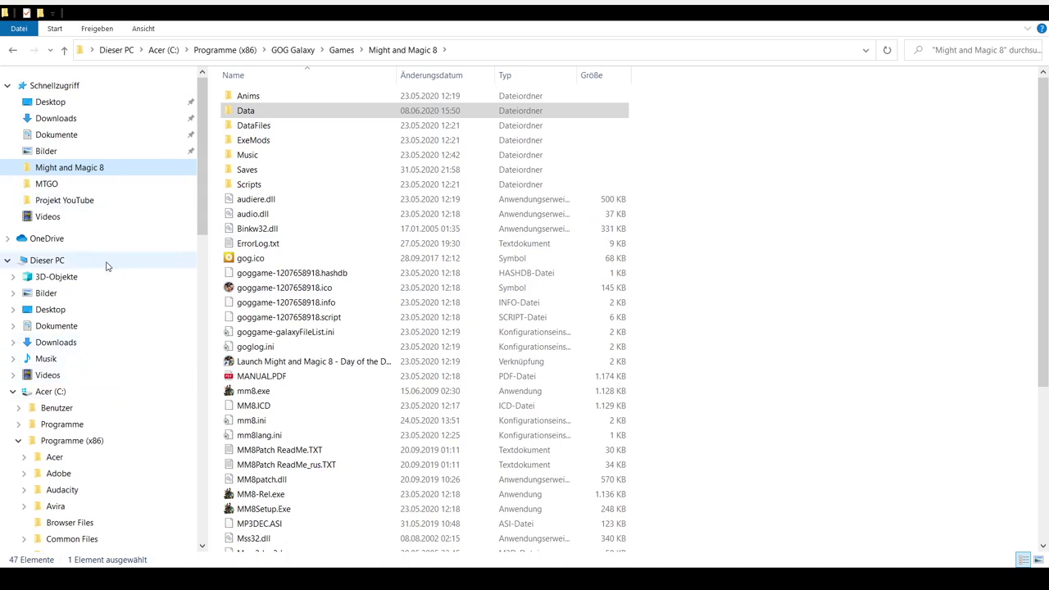
pyautogui.click(92, 342)
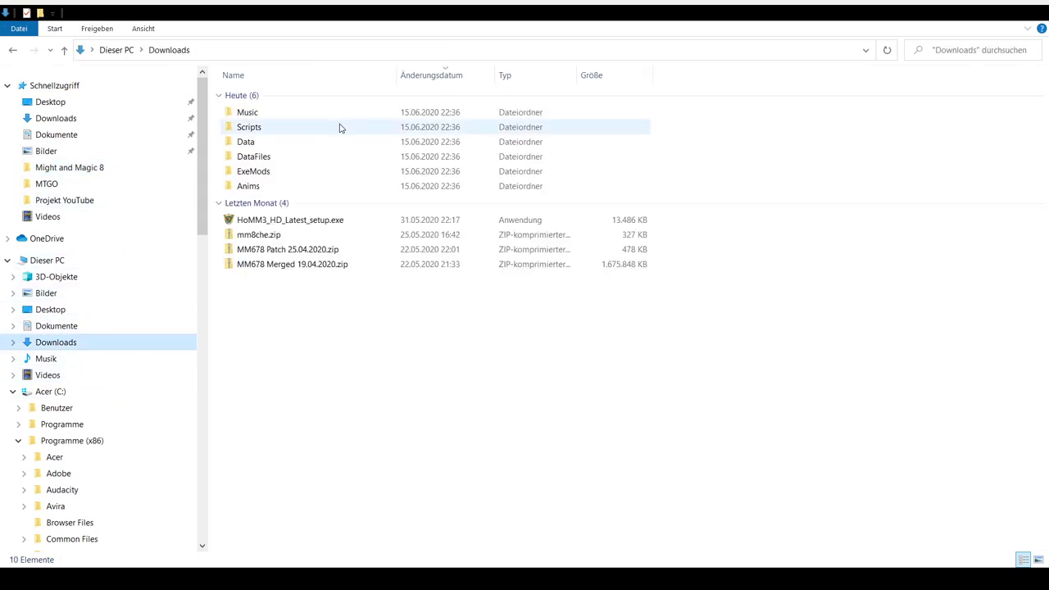
pyautogui.moveTo(674, 82); pyautogui.dragTo(419, 181)
pyautogui.click(528, 416)
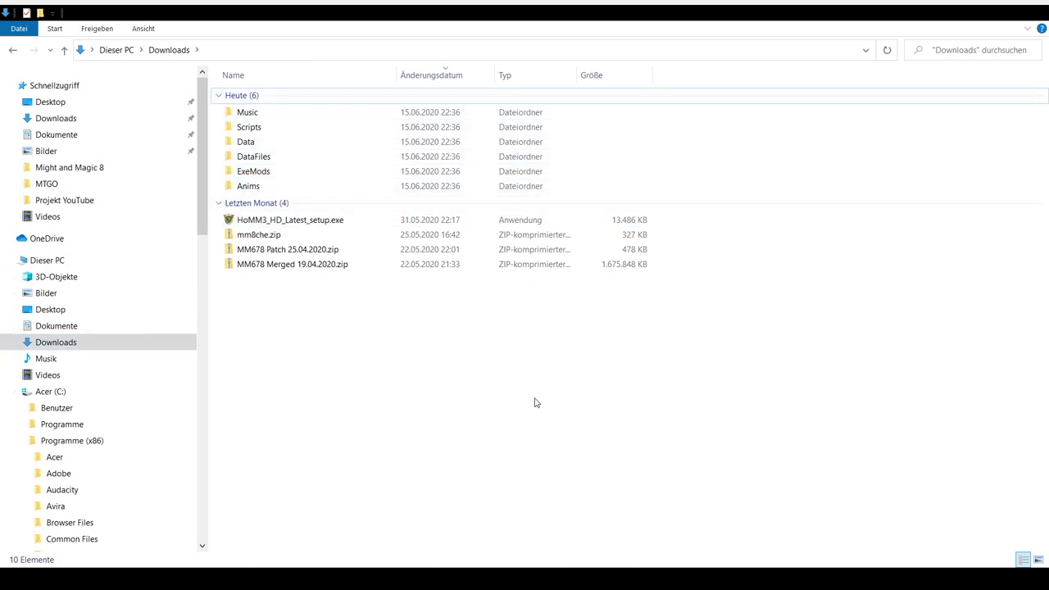
# View the extracted Music folder in Downloads again and open the Might and Magic 8 folder under GOG Galaxy, Games to find its counterpart.
pyautogui.doubleClick(289, 114)
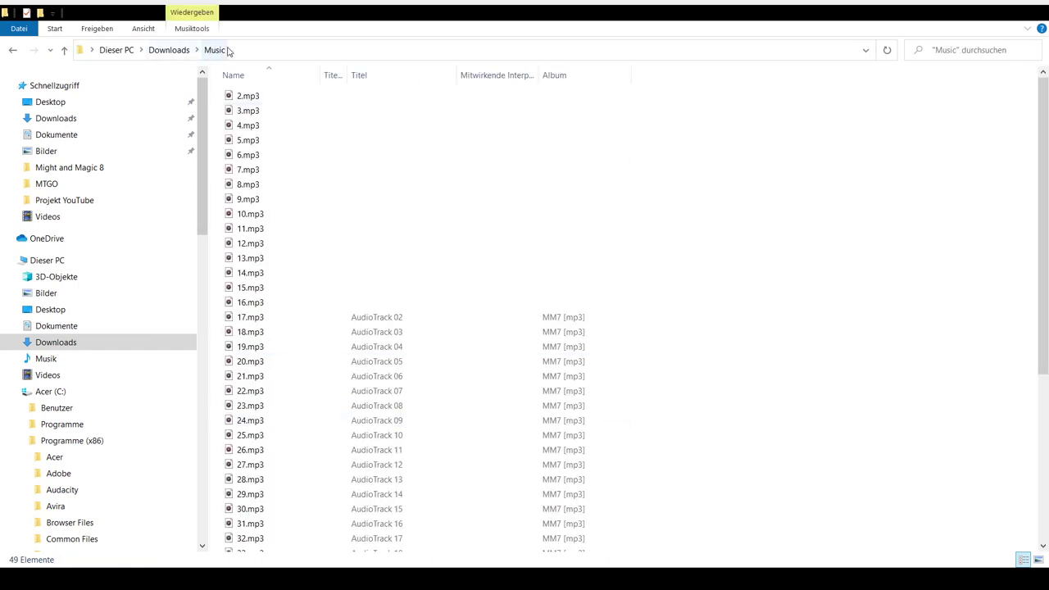
pyautogui.click(11, 51)
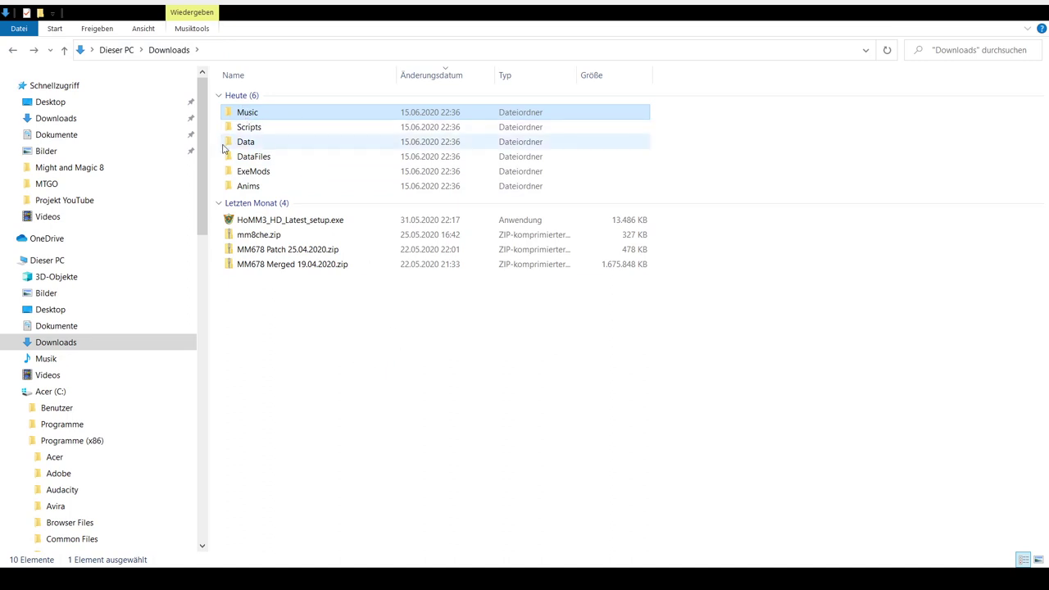
pyautogui.scroll(-10, 153, 368)
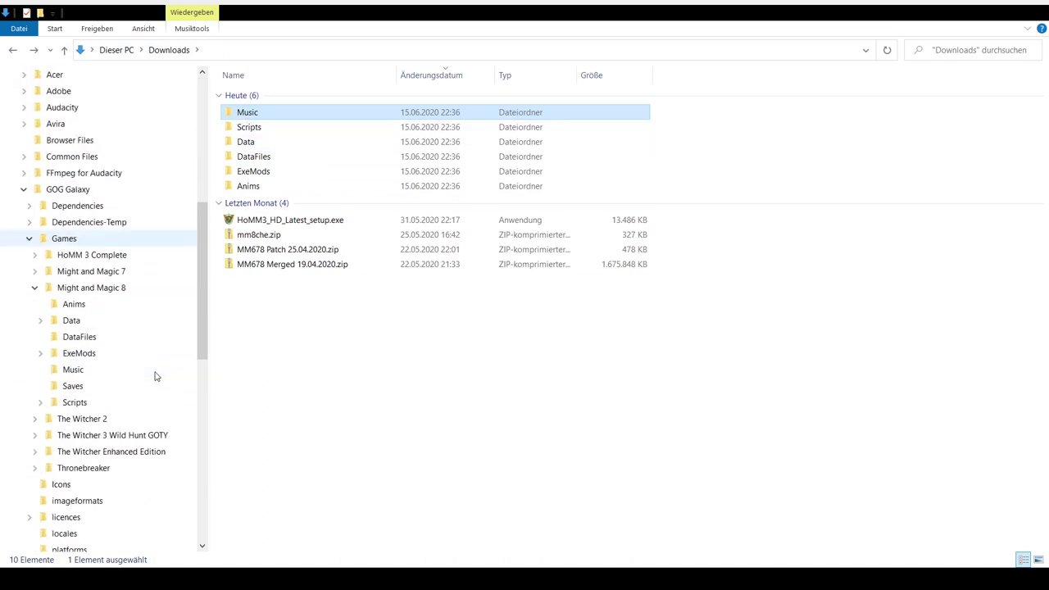
pyautogui.click(100, 287)
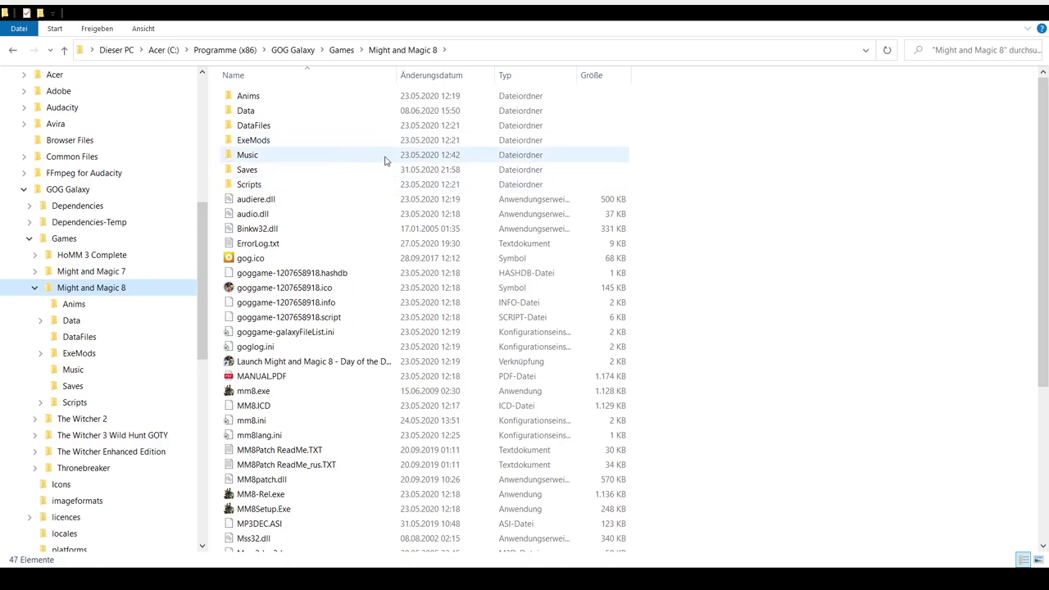
# Compare the extracted Music folder in Downloads with the Music folder inside Might and Magic 8.
pyautogui.scroll(6, 183, 162)
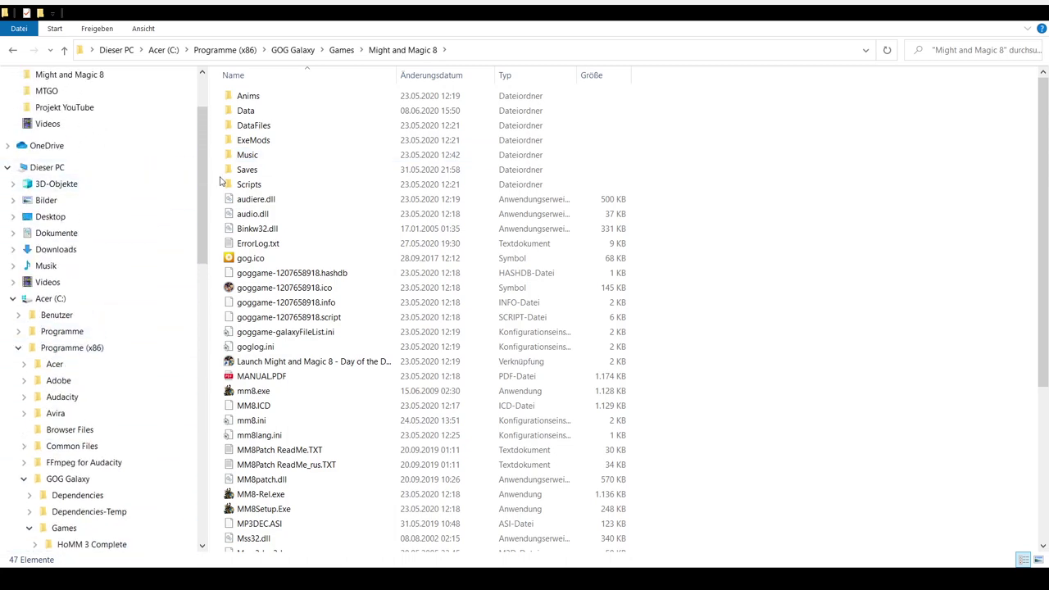
pyautogui.click(80, 250)
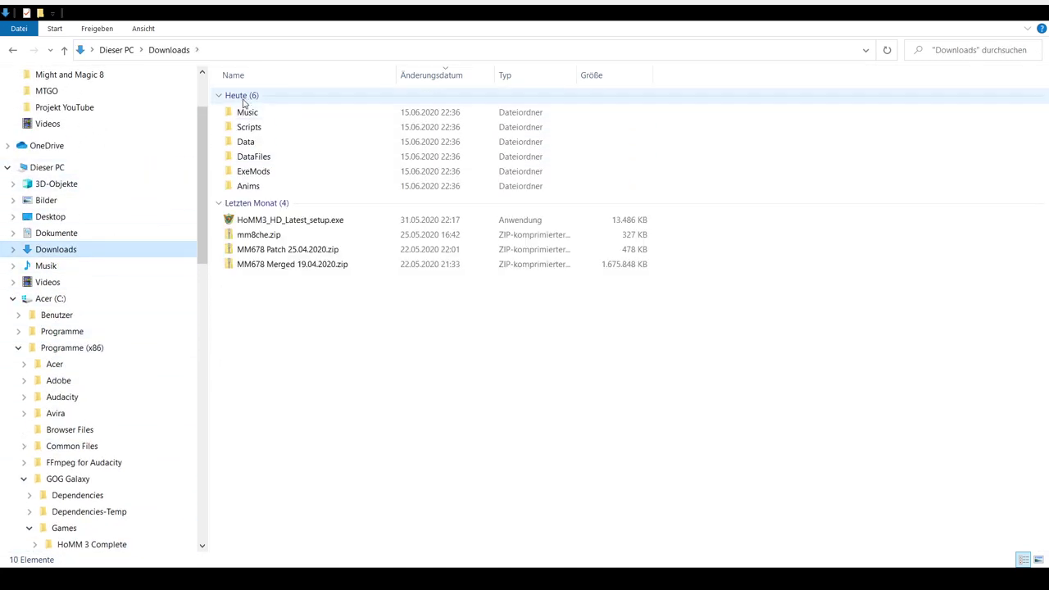
pyautogui.doubleClick(245, 110)
pyautogui.scroll(-5, 123, 341)
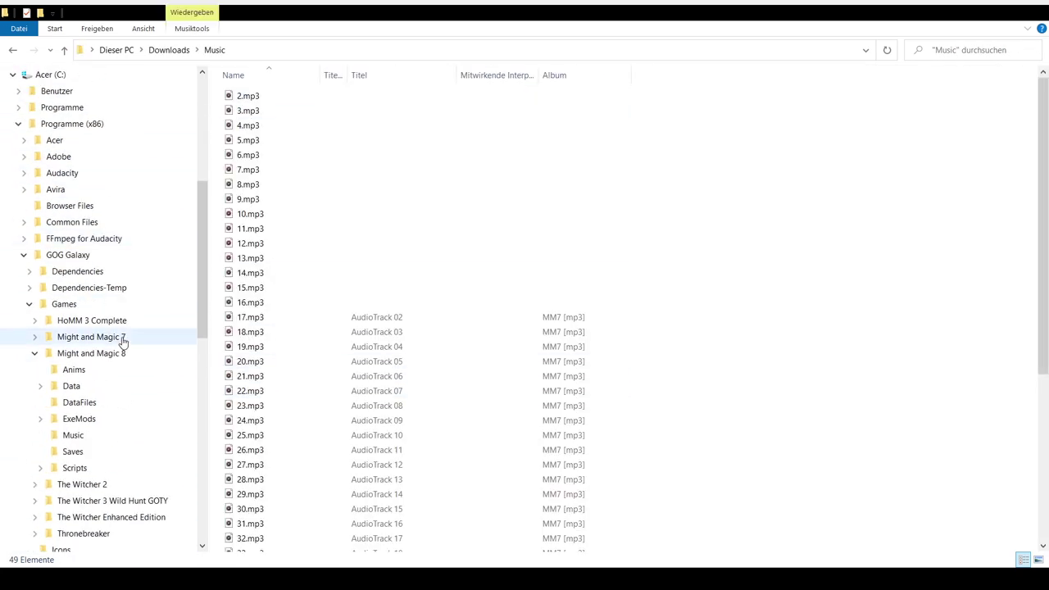
pyautogui.click(92, 402)
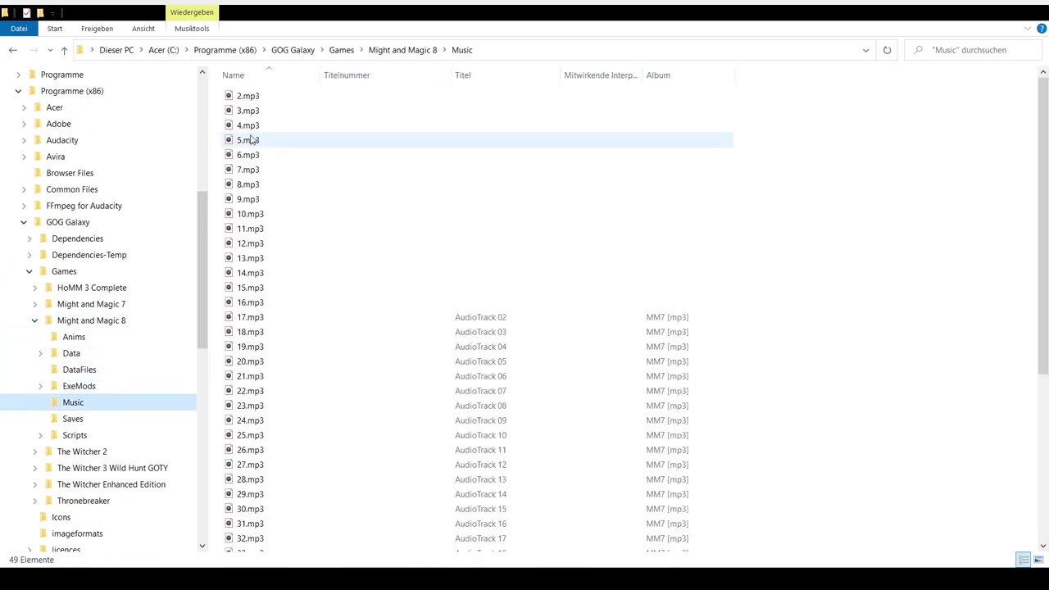
# Return to Downloads and delete the six extracted folders: Music, Scripts, Data, DataFiles, ExeMods and Anims.
pyautogui.scroll(3, 138, 282)
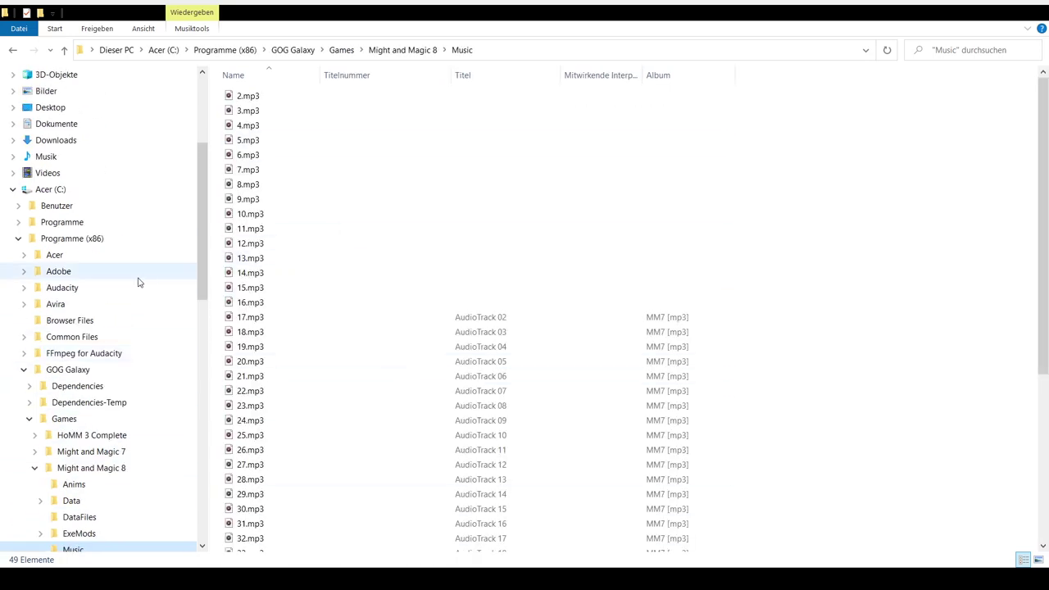
pyautogui.scroll(4, 131, 280)
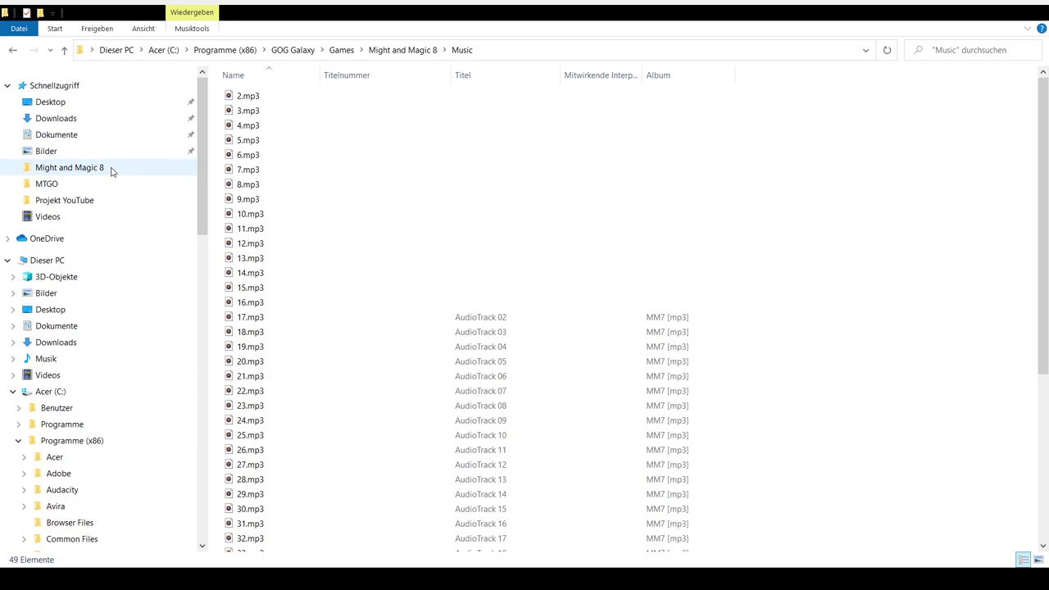
pyautogui.click(58, 342)
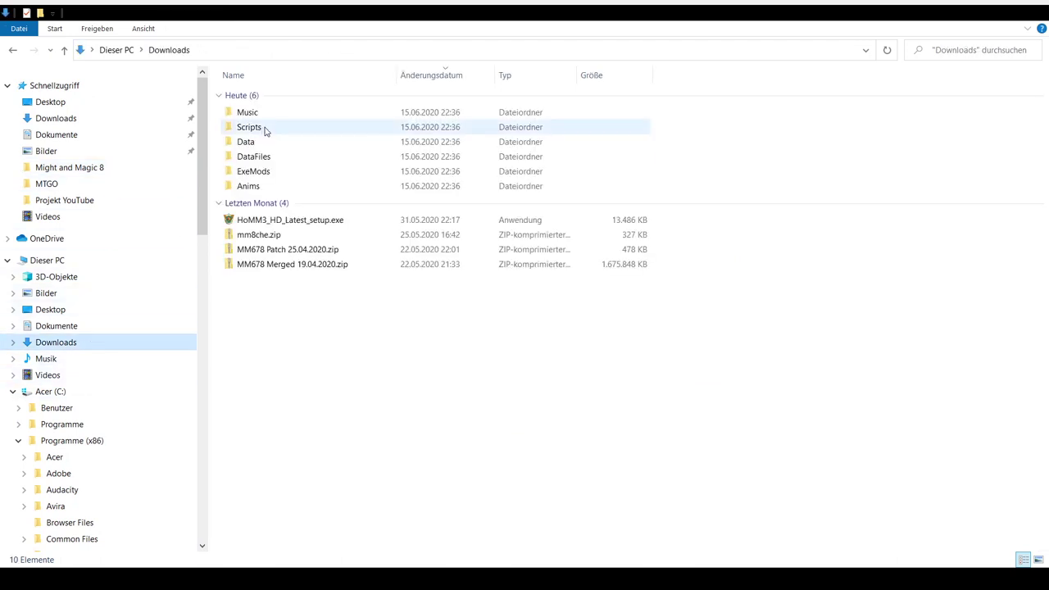
pyautogui.moveTo(708, 118); pyautogui.dragTo(391, 200)
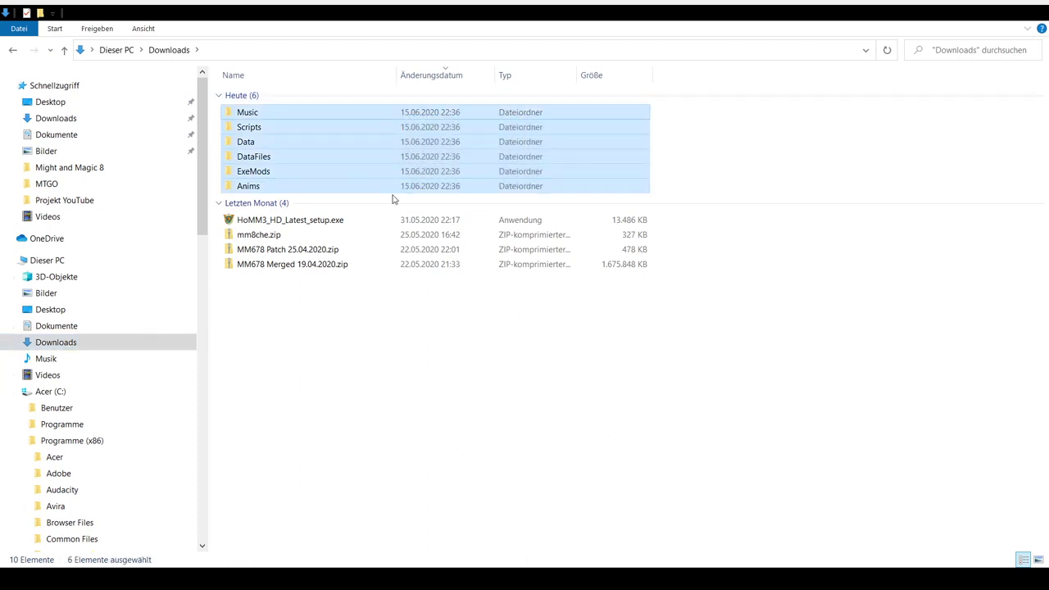
pyautogui.press('Delete')
pyautogui.click(306, 160)
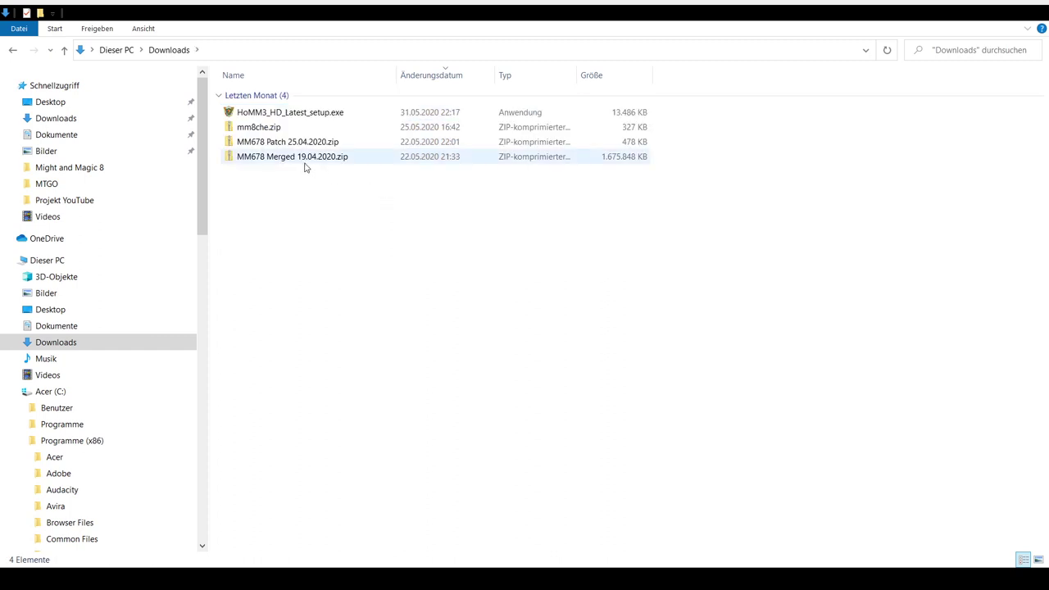
# Extract MM678 Patch 25.04.2020.zip into Downloads and select the extracted Scripts folder.
pyautogui.click(286, 144)
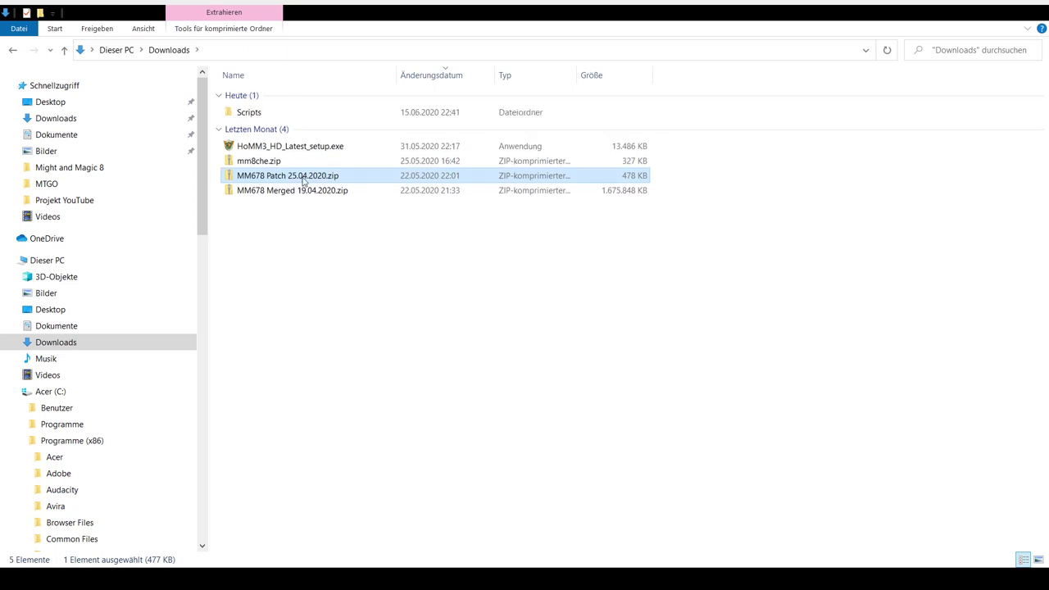
pyautogui.click(270, 112)
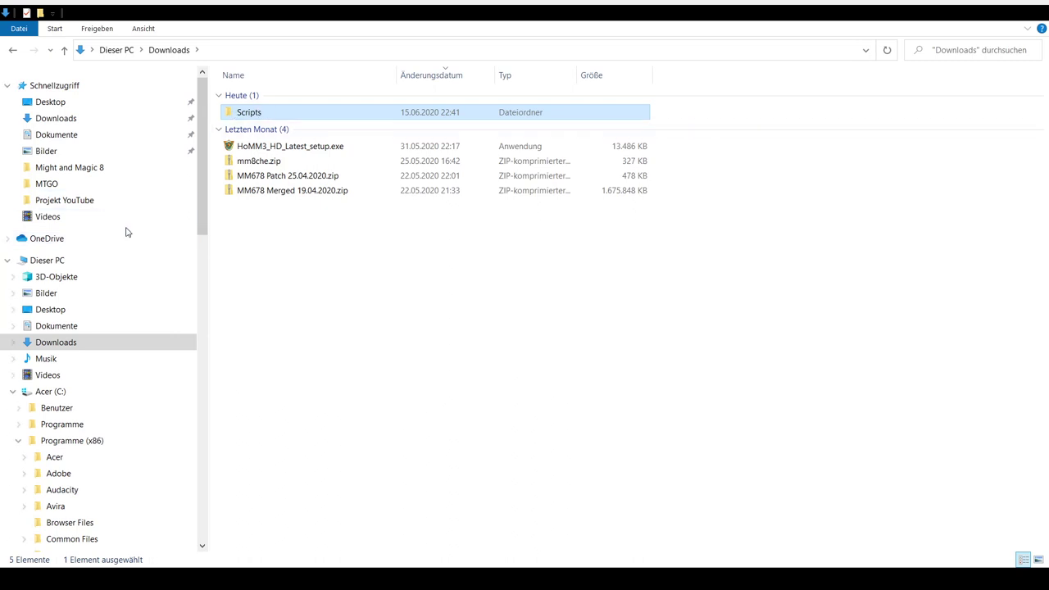
pyautogui.scroll(-6, 127, 233)
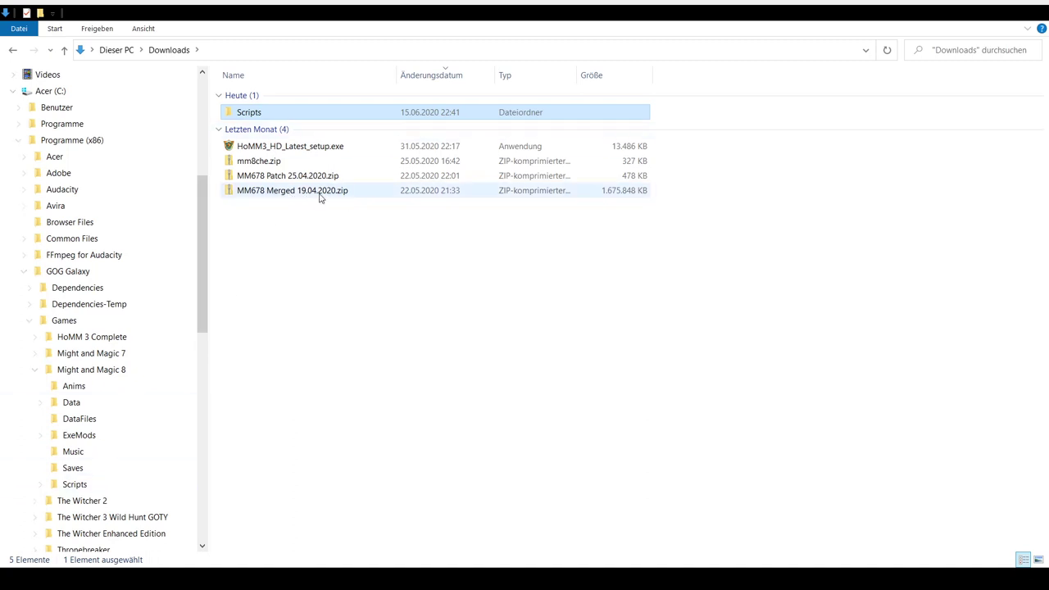
# Open the Core subfolder of the patch's Scripts folder in Downloads and select all its LUA files.
pyautogui.doubleClick(300, 110)
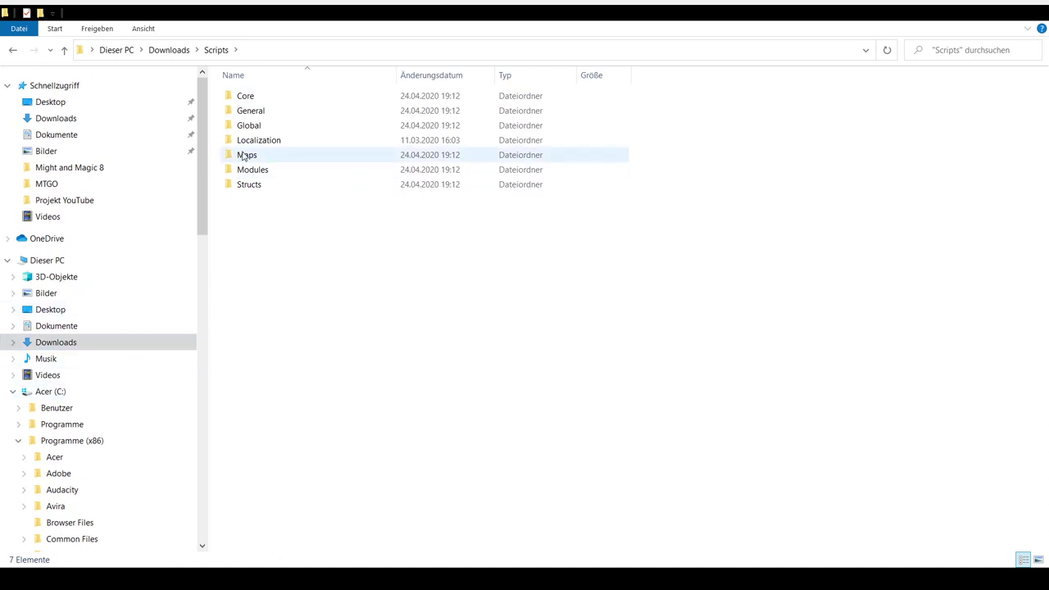
pyautogui.doubleClick(279, 96)
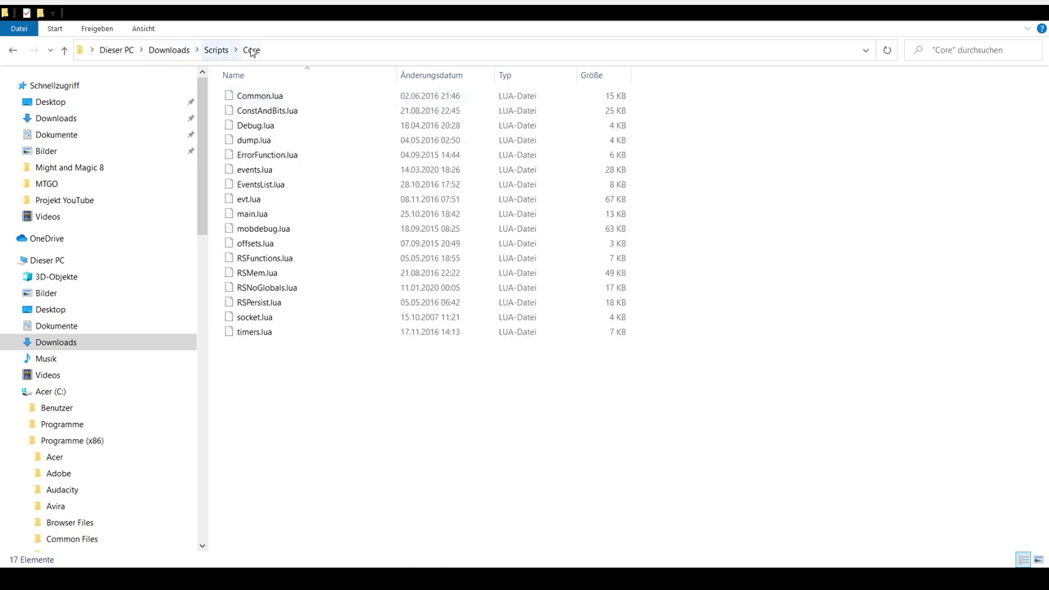
pyautogui.moveTo(647, 92); pyautogui.dragTo(238, 361)
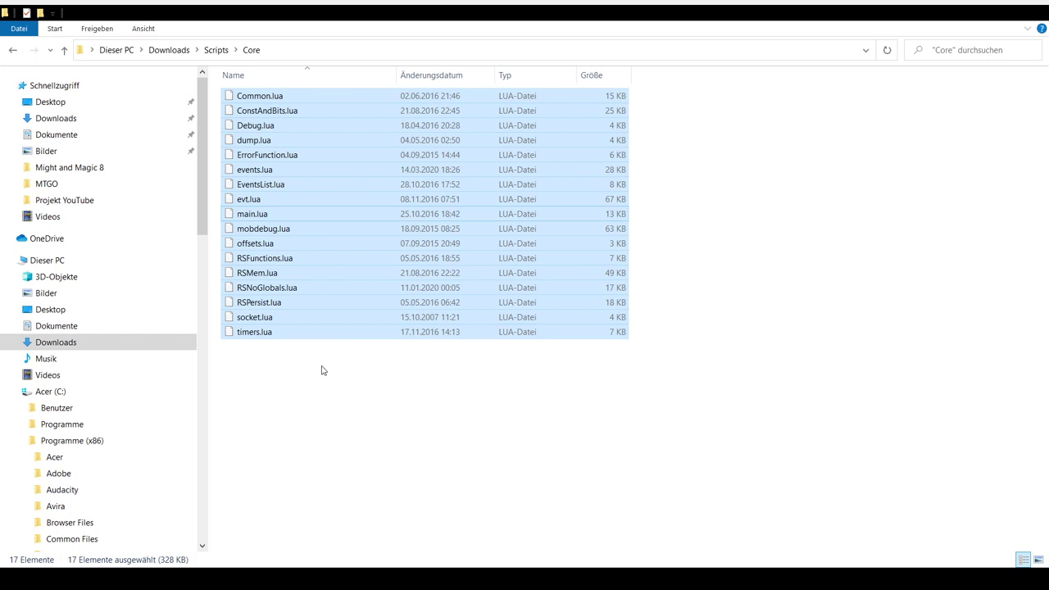
# Open the matching Core folder inside the Scripts folder of Might and Magic 8.
pyautogui.scroll(-7, 82, 344)
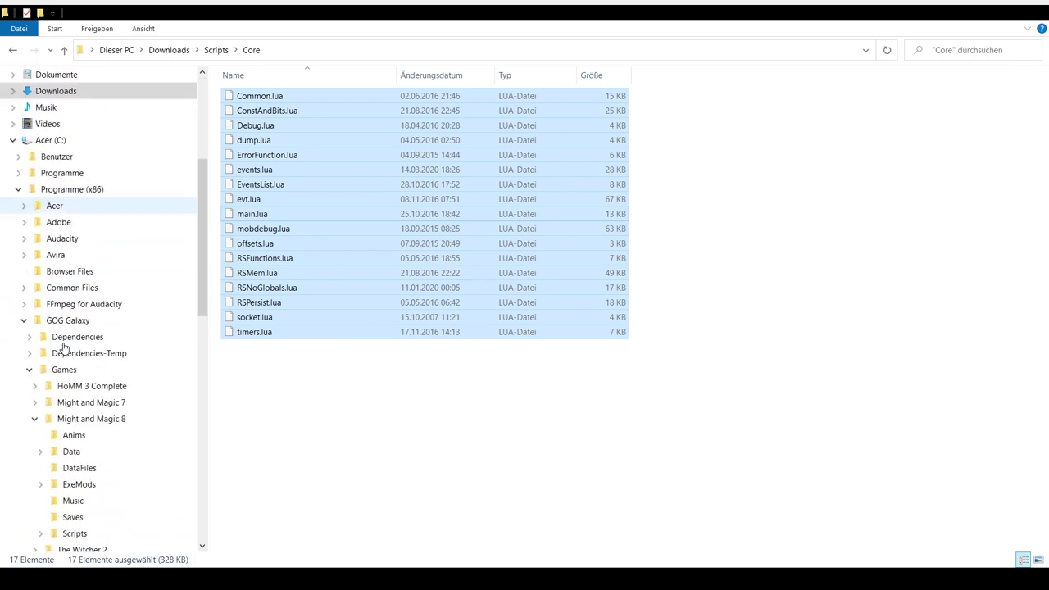
pyautogui.click(86, 353)
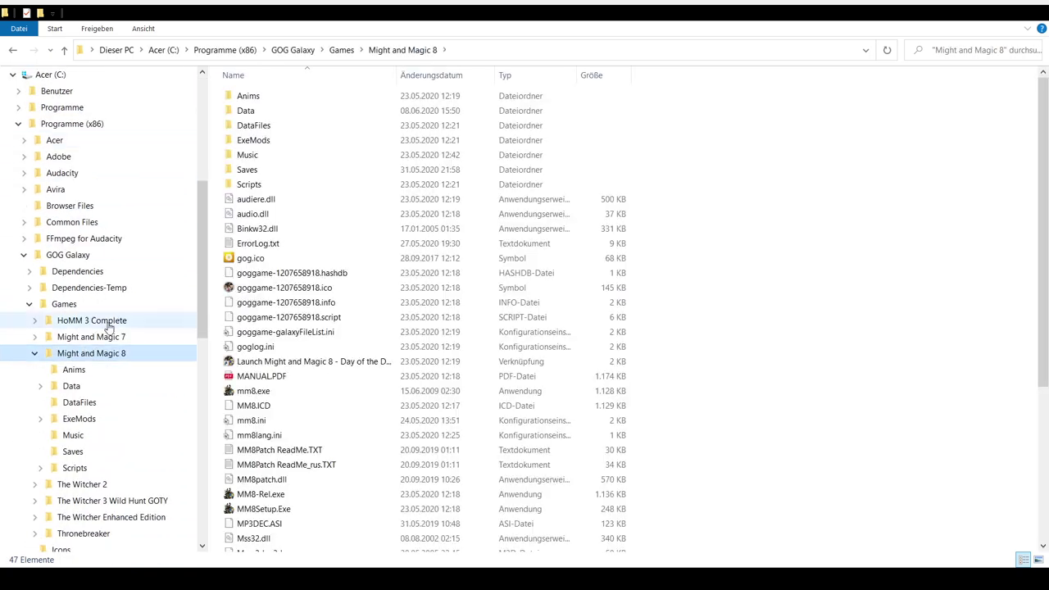
pyautogui.doubleClick(275, 187)
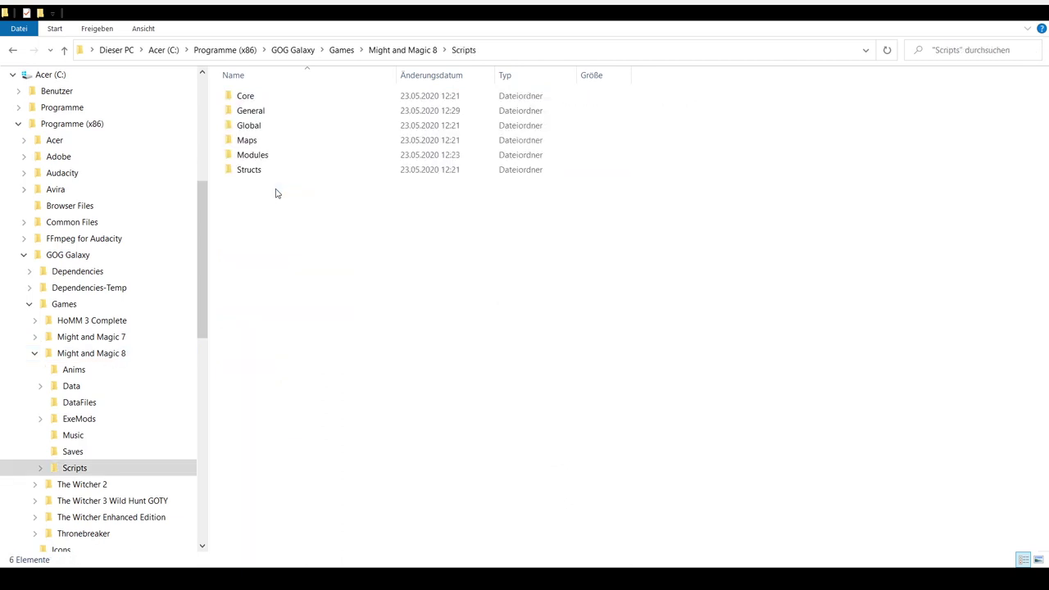
pyautogui.doubleClick(267, 98)
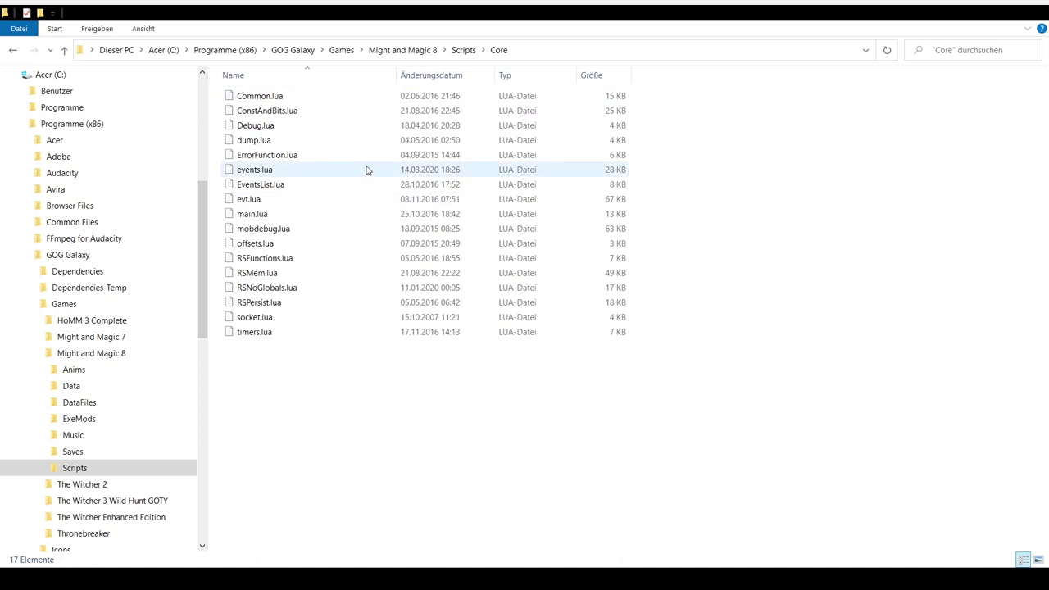
# Go back to the main Might and Magic 8 folder and review its folders and files.
pyautogui.click(97, 355)
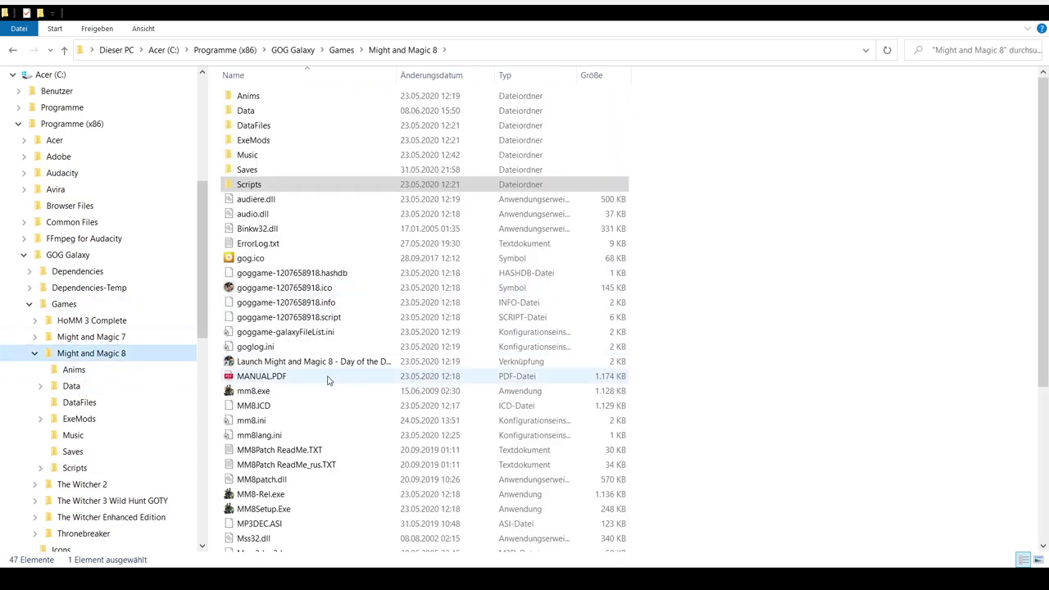
pyautogui.scroll(-2, 311, 311)
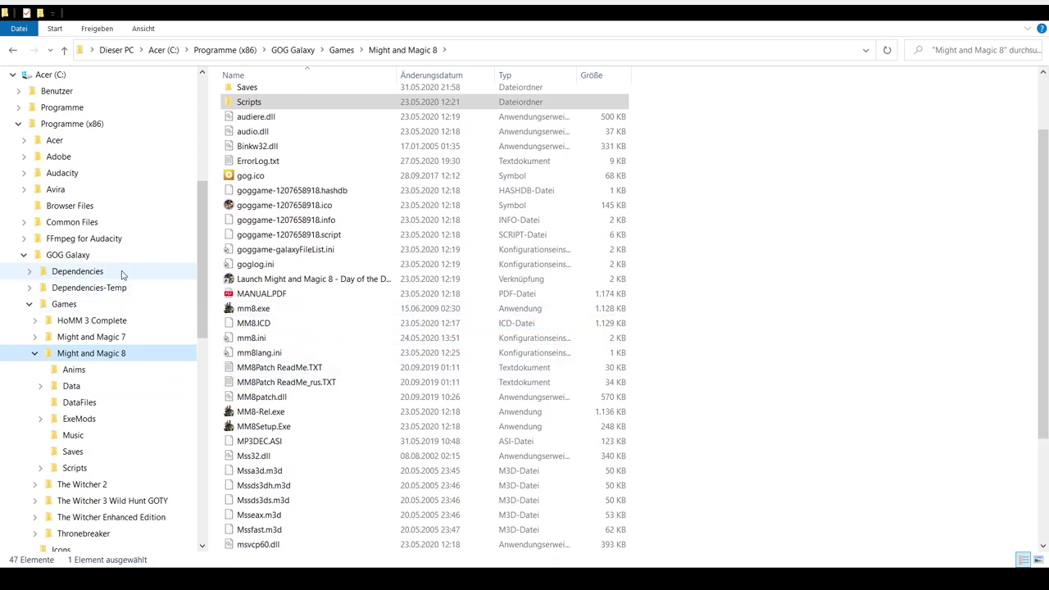
pyautogui.scroll(7, 159, 260)
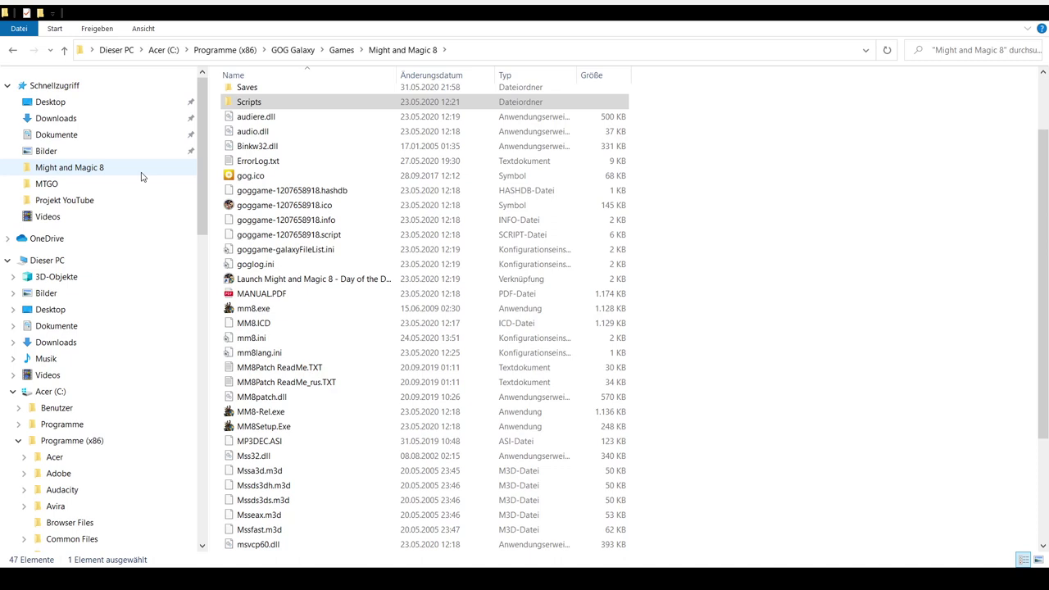
pyautogui.click(141, 176)
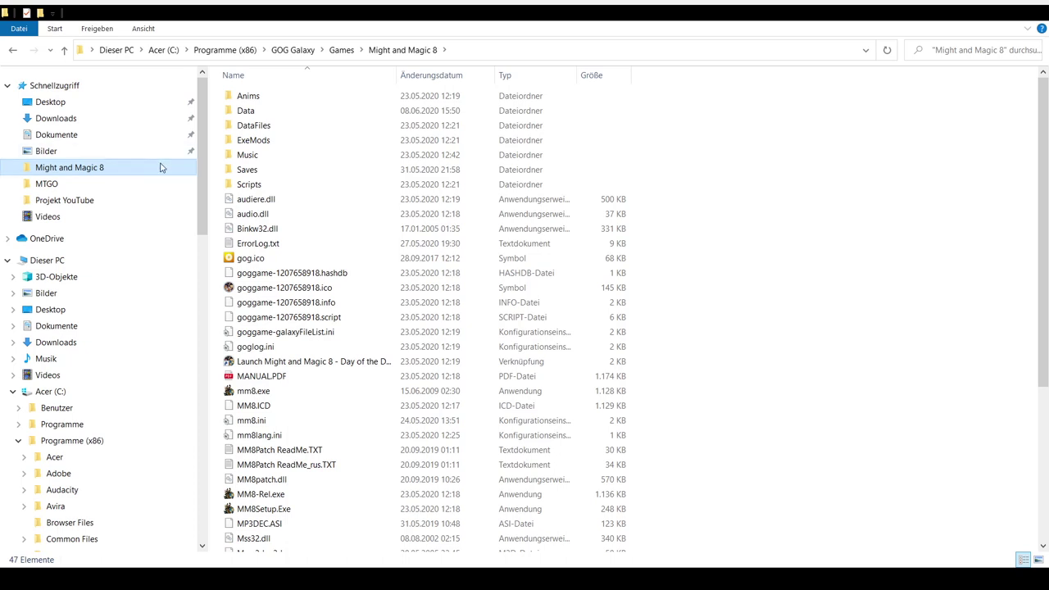
pyautogui.scroll(-1, 123, 204)
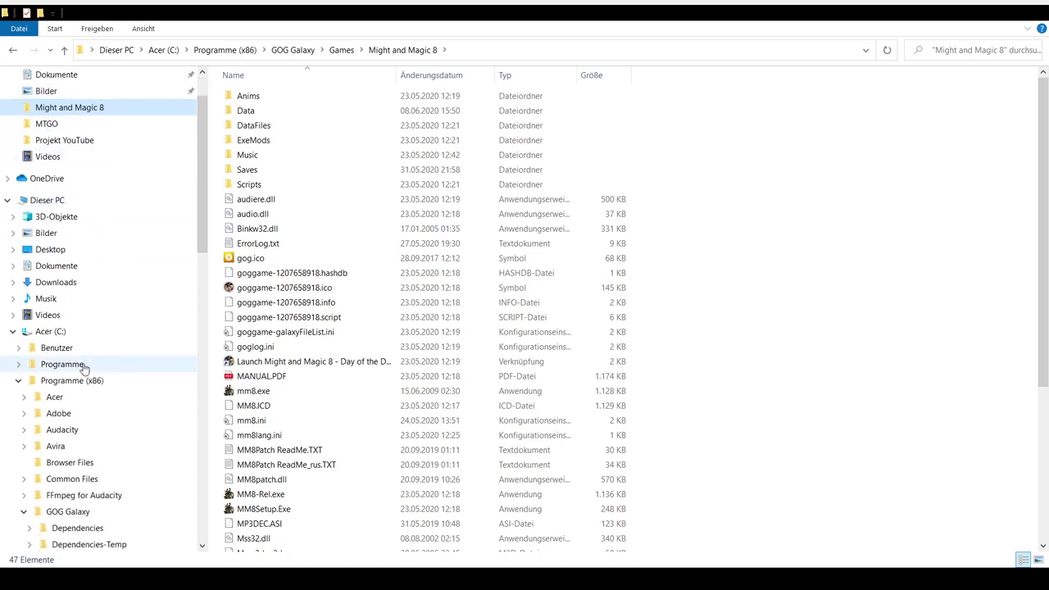
pyautogui.scroll(-1, 104, 460)
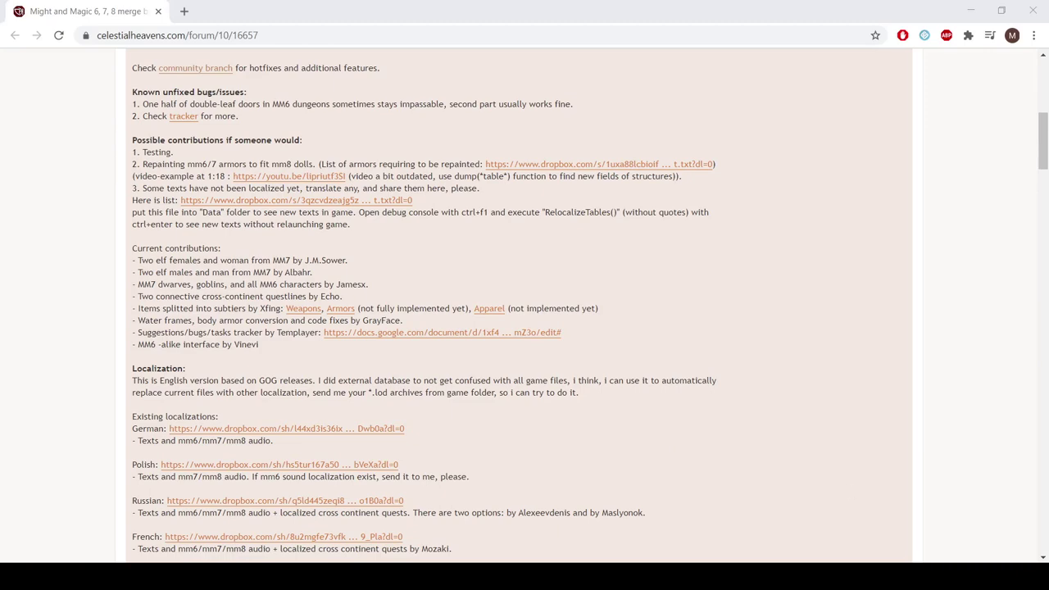
# Review the "How to install" instructions in the celestialheavens.com merge thread in the browser, including the optional MMPatch and localization steps.
pyautogui.scroll(5, 215, 223)
pyautogui.scroll(-2, 182, 289)
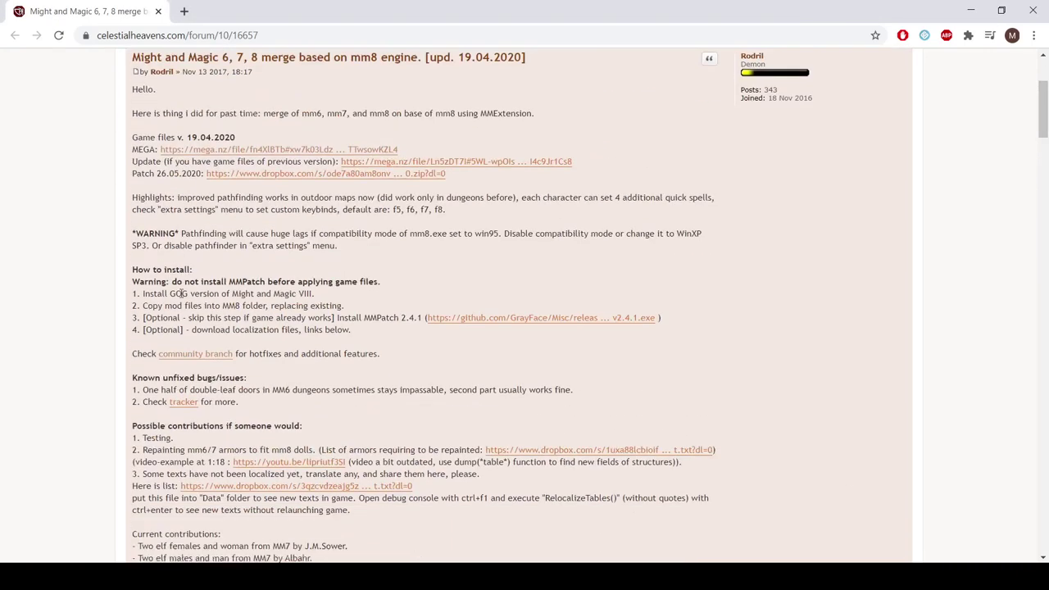
pyautogui.moveTo(136, 281); pyautogui.dragTo(319, 283)
pyautogui.click(129, 295)
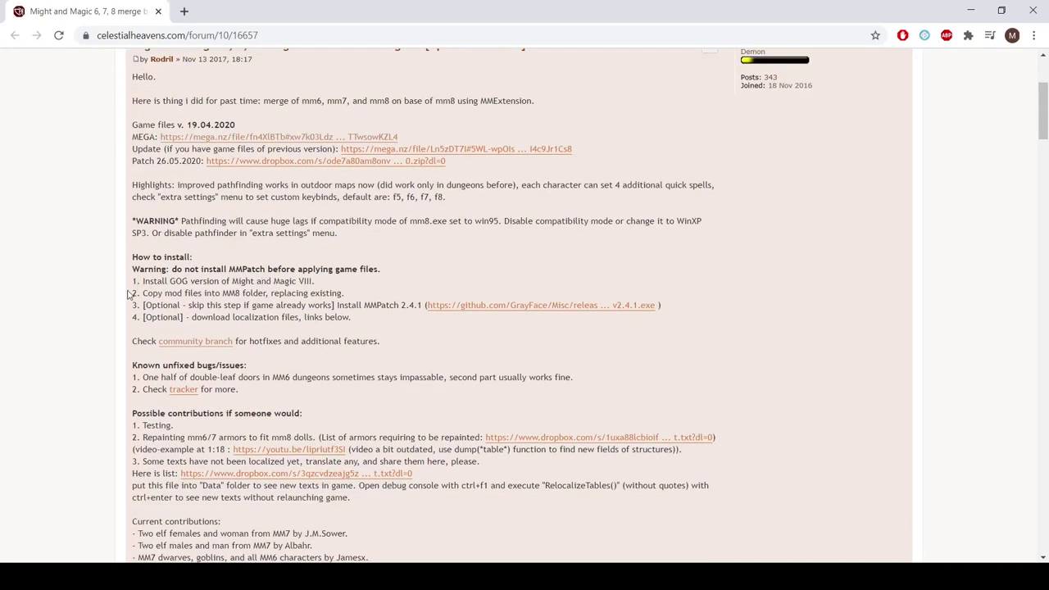
pyautogui.moveTo(198, 293); pyautogui.dragTo(368, 574)
pyautogui.click(279, 285)
pyautogui.moveTo(190, 305); pyautogui.dragTo(249, 306)
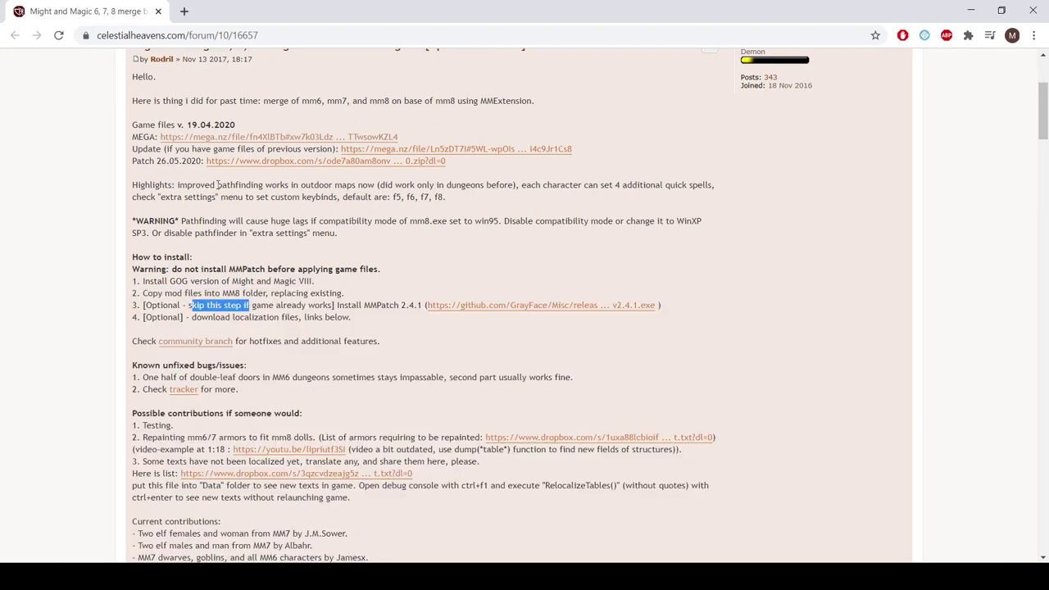
pyautogui.click(352, 316)
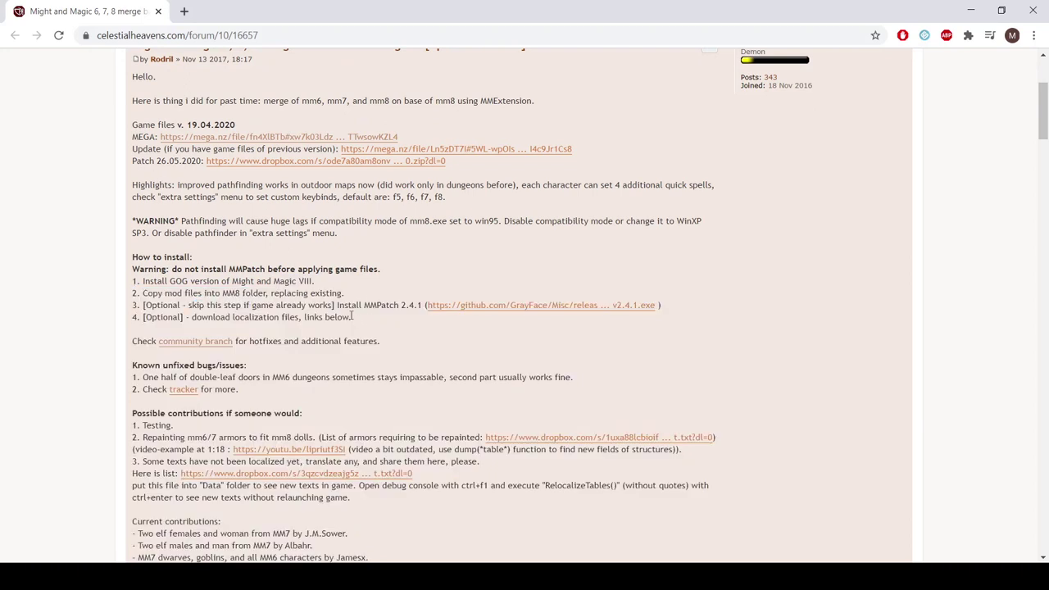
pyautogui.moveTo(183, 318); pyautogui.dragTo(351, 318)
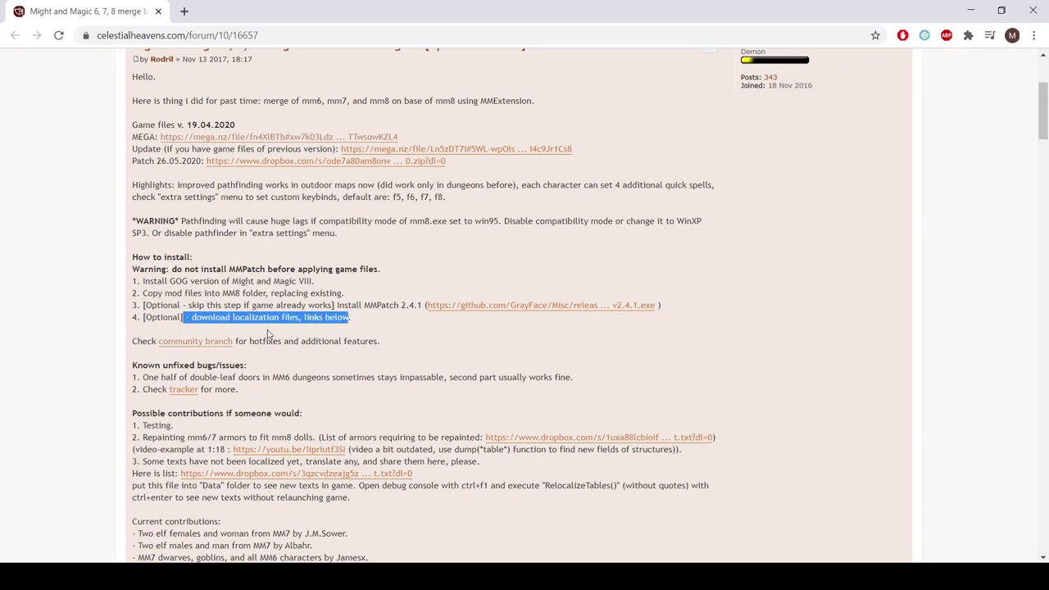
# Examine the thread's Localization section, highlighting its introduction and the German localization entry with its description.
pyautogui.scroll(-3, 344, 295)
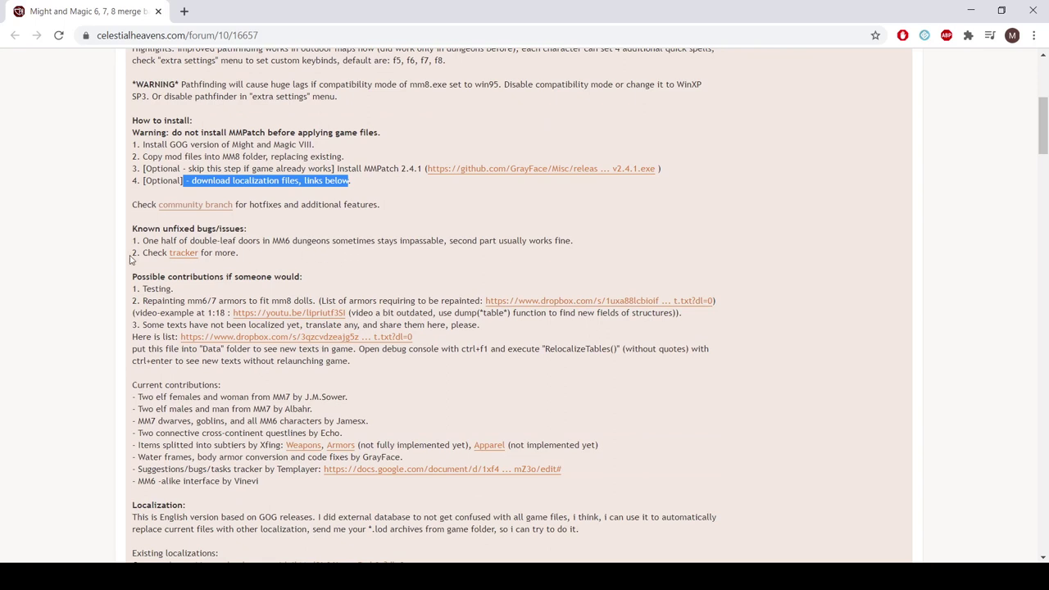
pyautogui.scroll(-5, 127, 259)
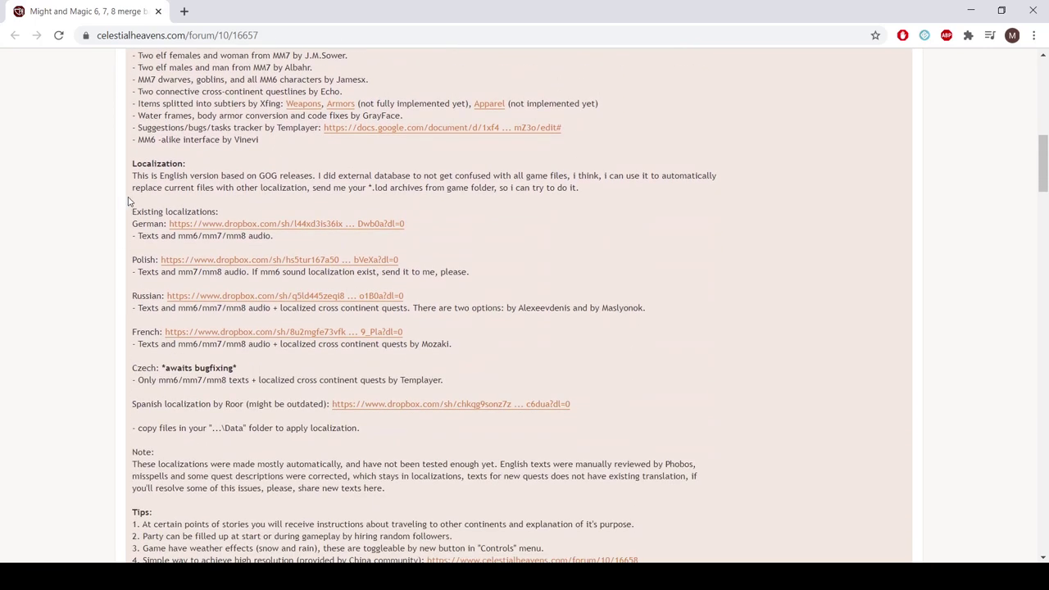
pyautogui.moveTo(136, 164); pyautogui.dragTo(212, 202)
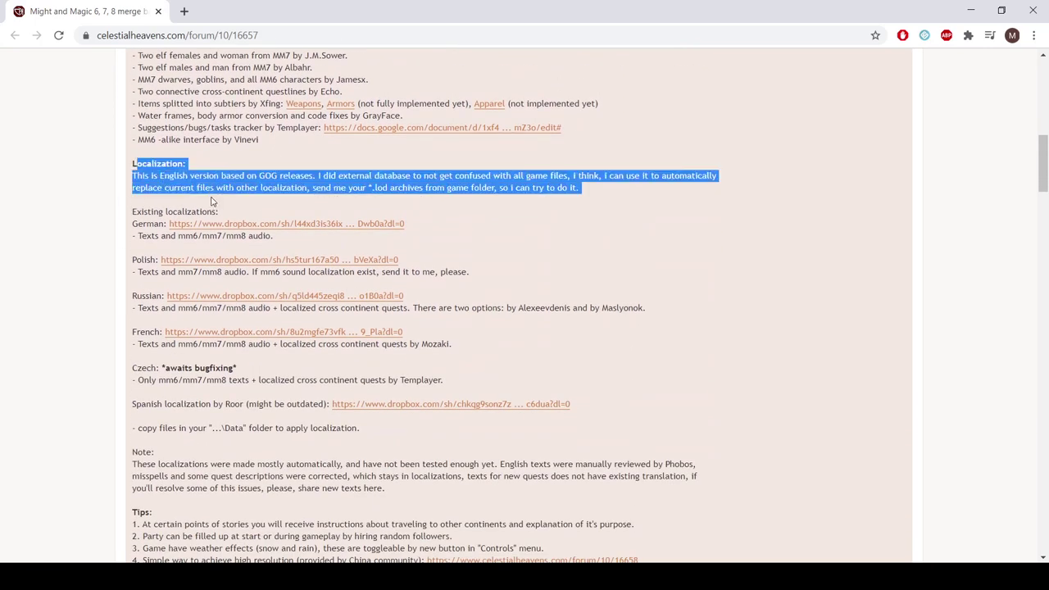
pyautogui.click(211, 201)
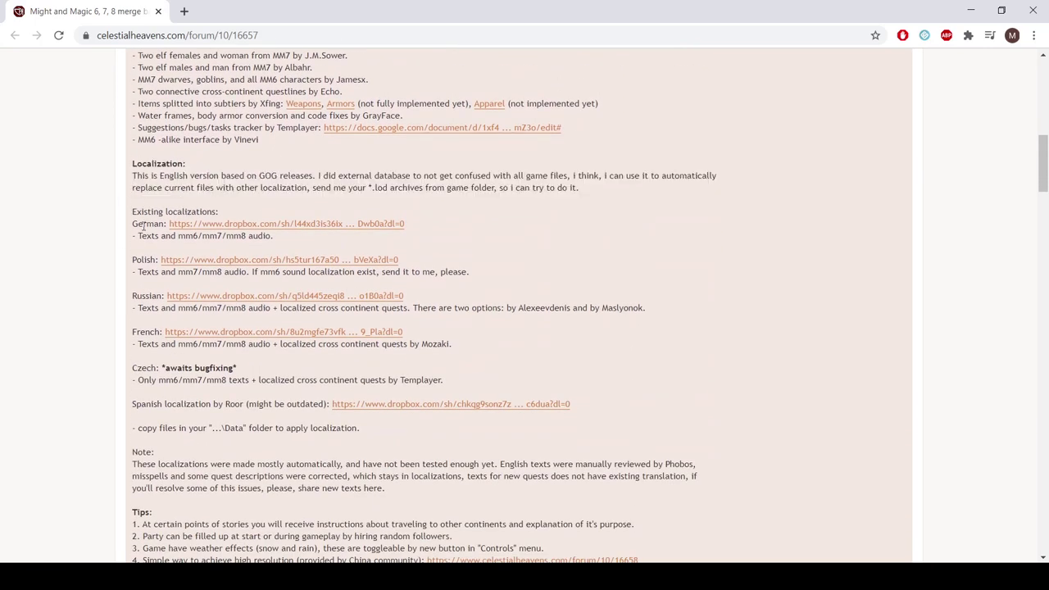
pyautogui.moveTo(139, 226); pyautogui.dragTo(170, 217)
pyautogui.click(145, 238)
pyautogui.moveTo(137, 237); pyautogui.dragTo(223, 244)
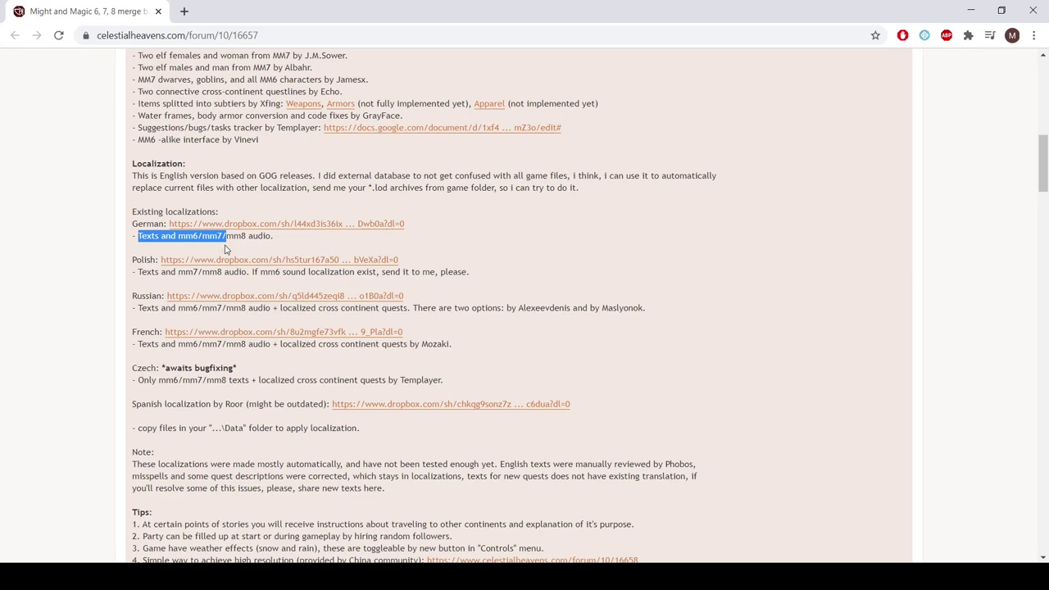
# Review the remaining localization entries in the forum thread and the instruction to copy their files into the Data folder.
pyautogui.click(138, 281)
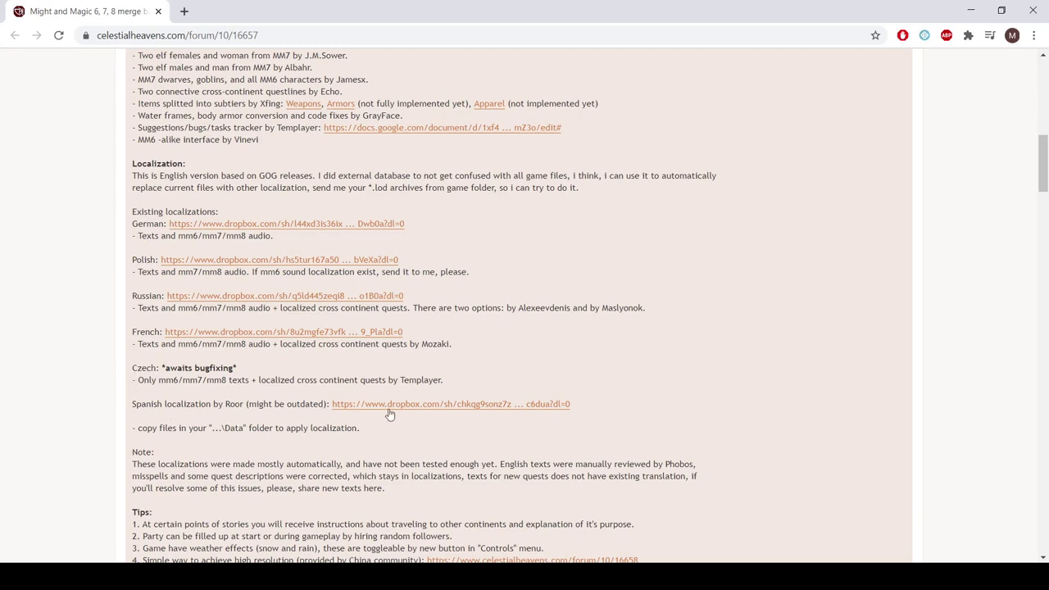
pyautogui.scroll(-3, 89, 337)
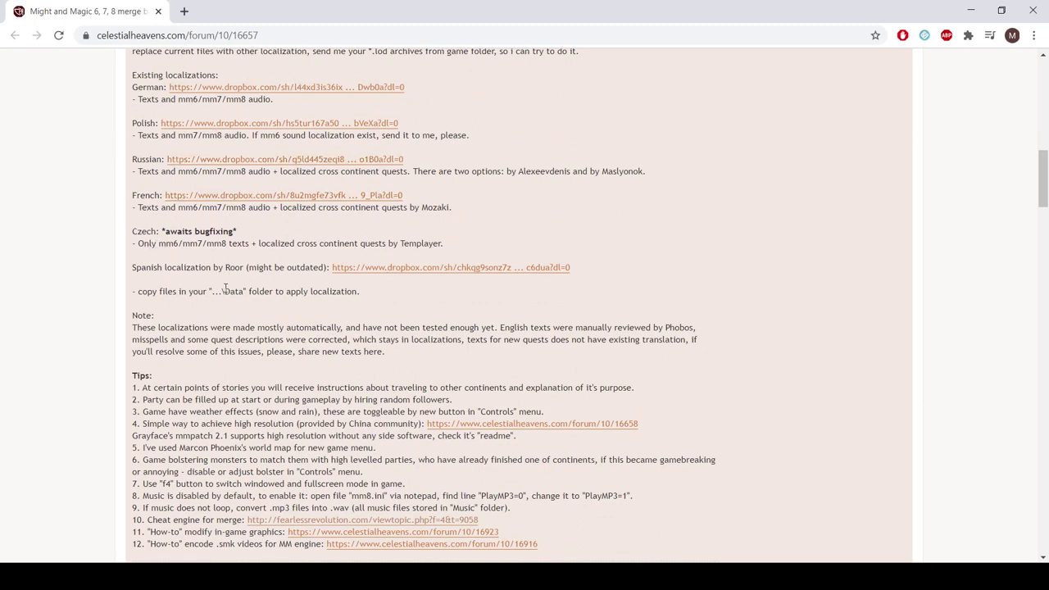
pyautogui.moveTo(231, 295); pyautogui.dragTo(245, 295)
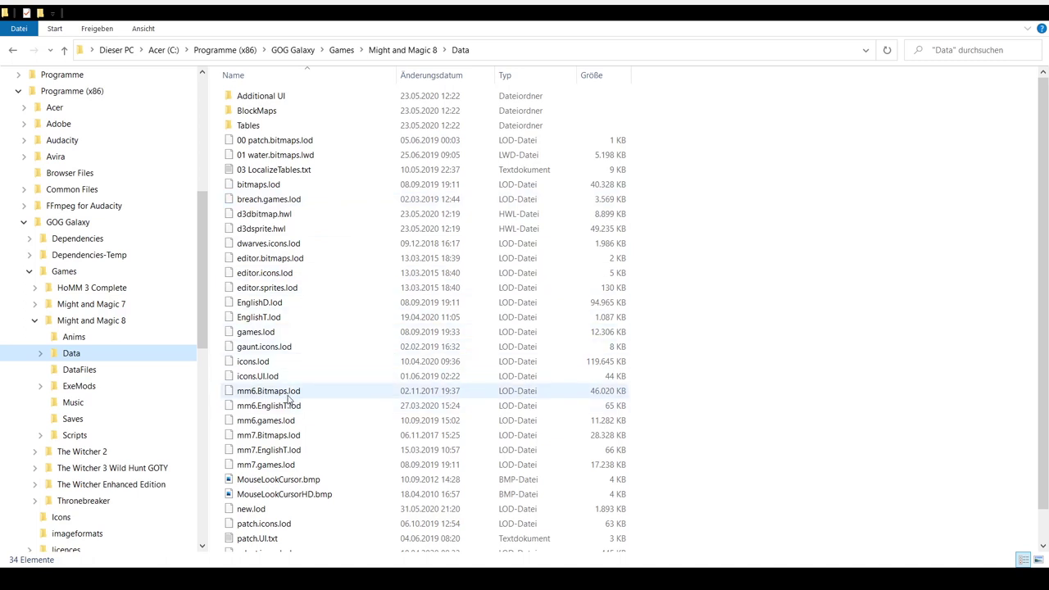
# Examine the English language files in the Might and Magic 8 Data folder, including mm6.EnglishT.lod, EnglishD.lod and EnglishT.lod.
pyautogui.click(407, 405)
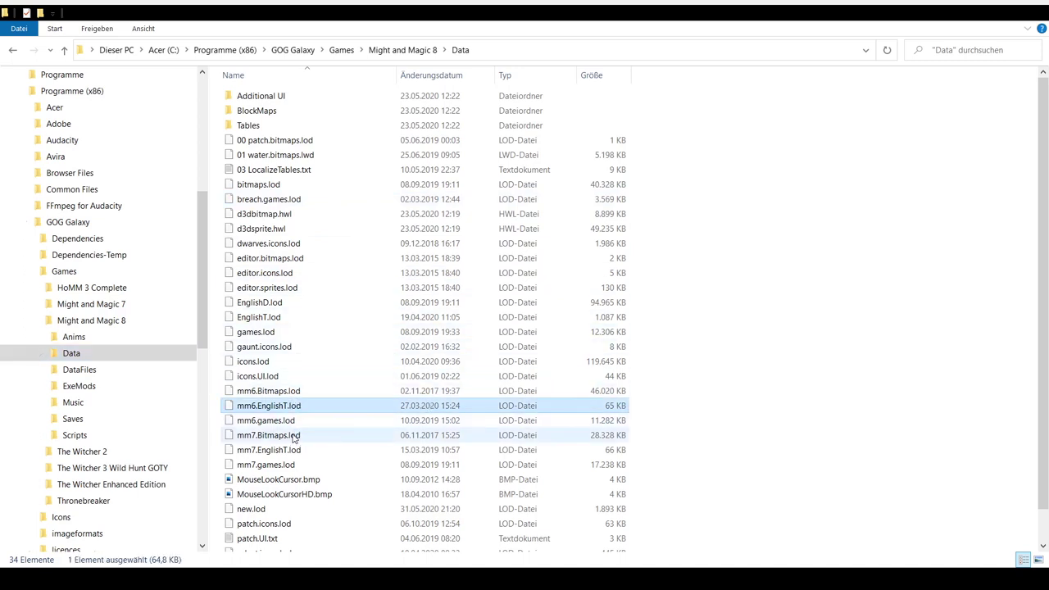
pyautogui.click(299, 304)
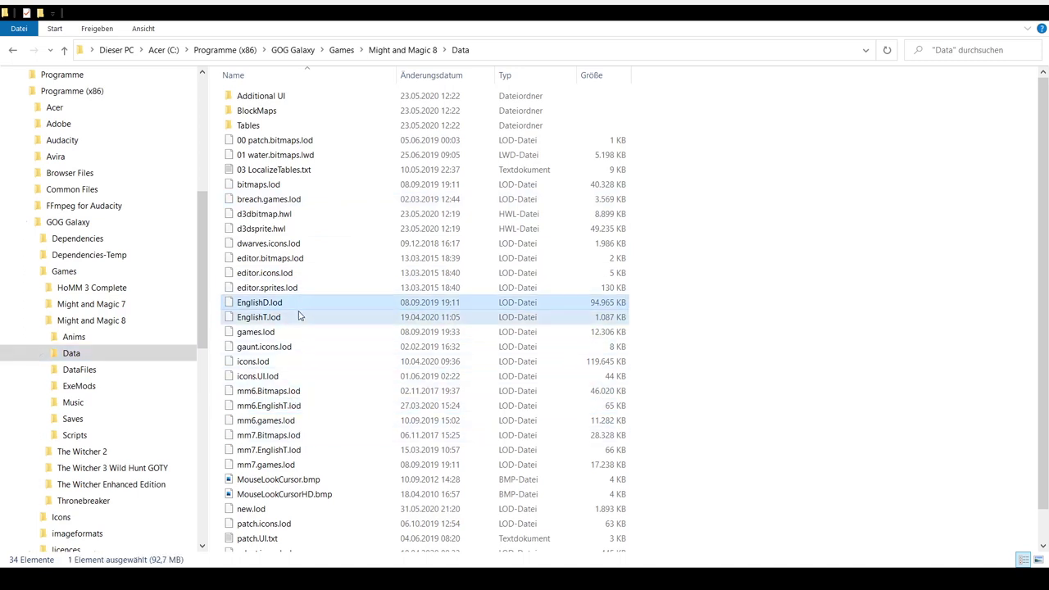
pyautogui.click(301, 318)
pyautogui.scroll(-1, 417, 326)
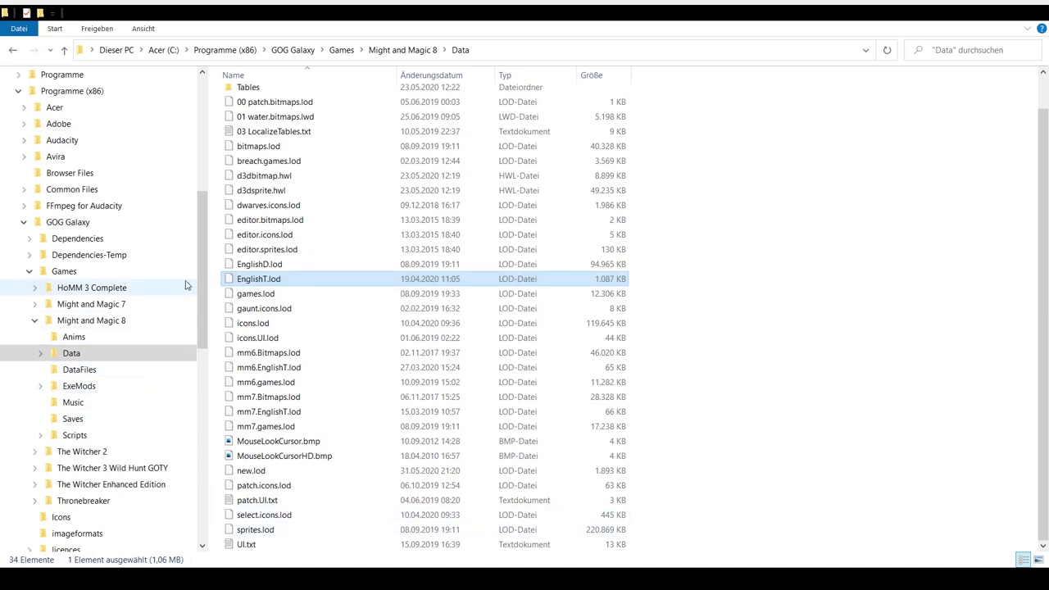
# Delete the extracted Scripts folder from the Downloads folder.
pyautogui.moveTo(203, 267); pyautogui.dragTo(74, 154)
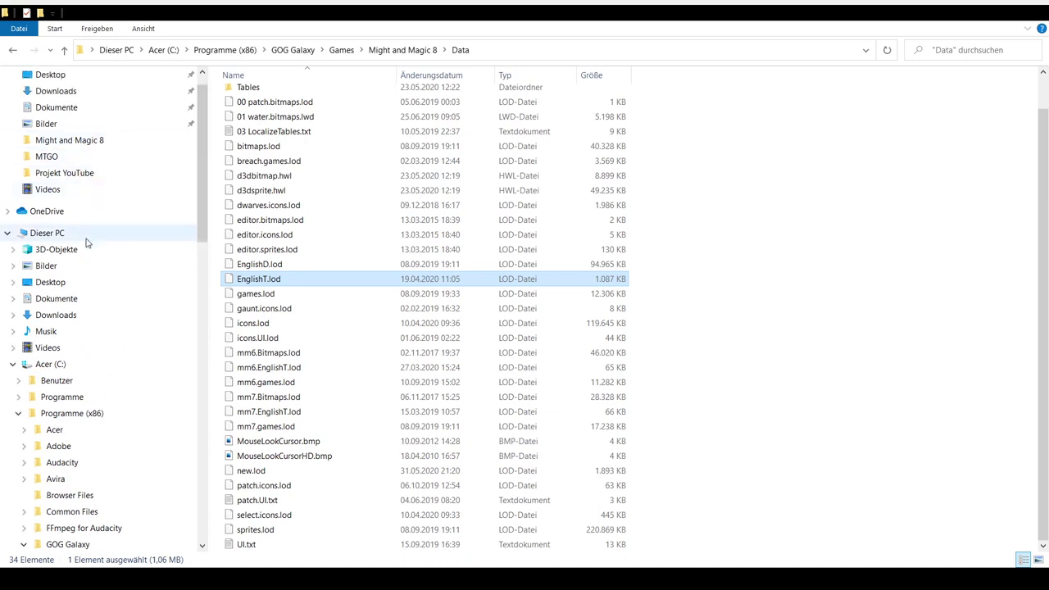
pyautogui.click(86, 315)
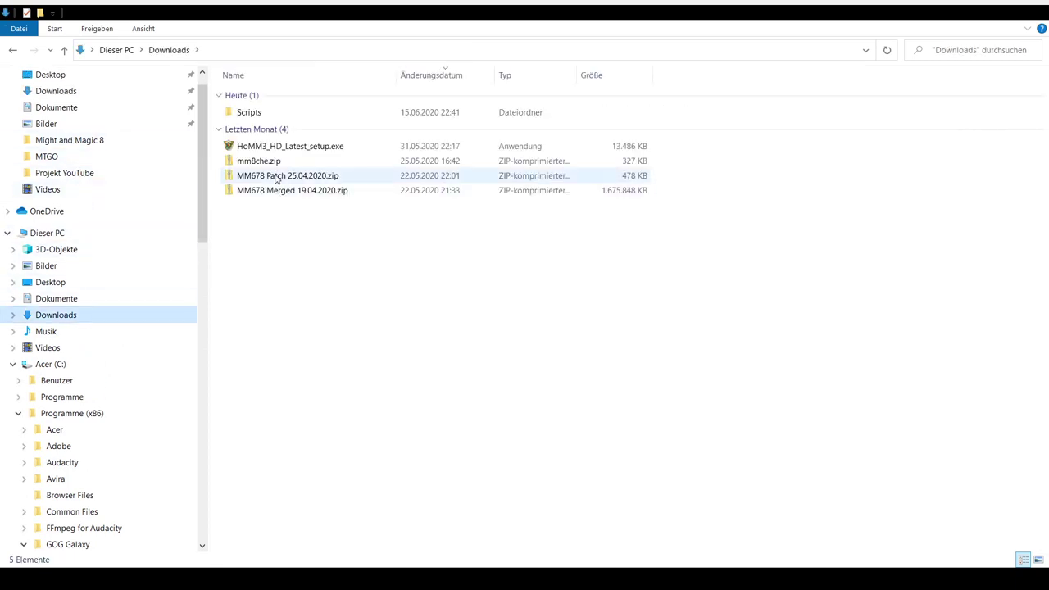
pyautogui.click(273, 117)
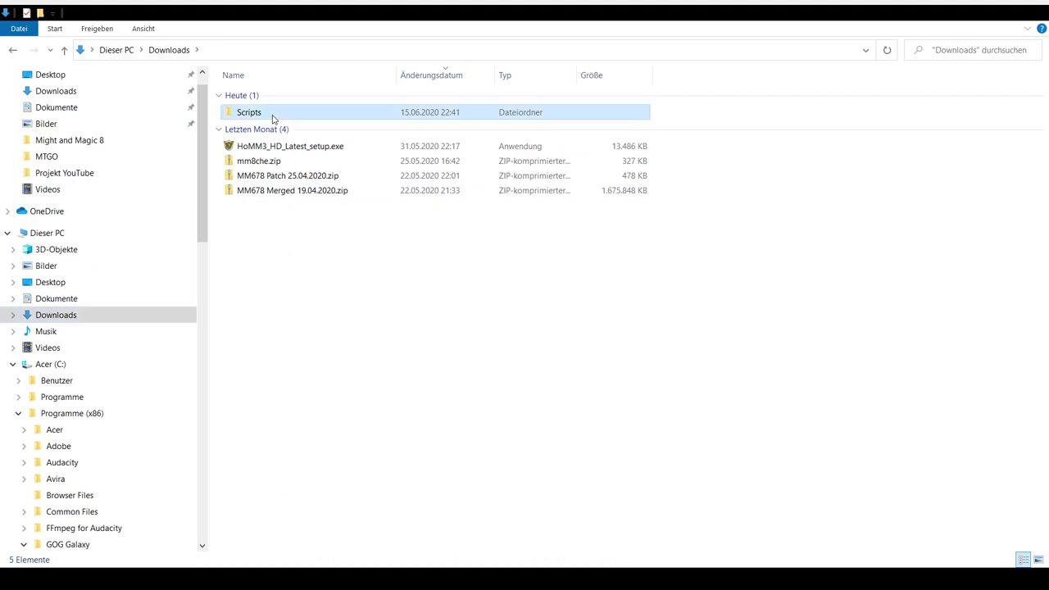
pyautogui.click(296, 160)
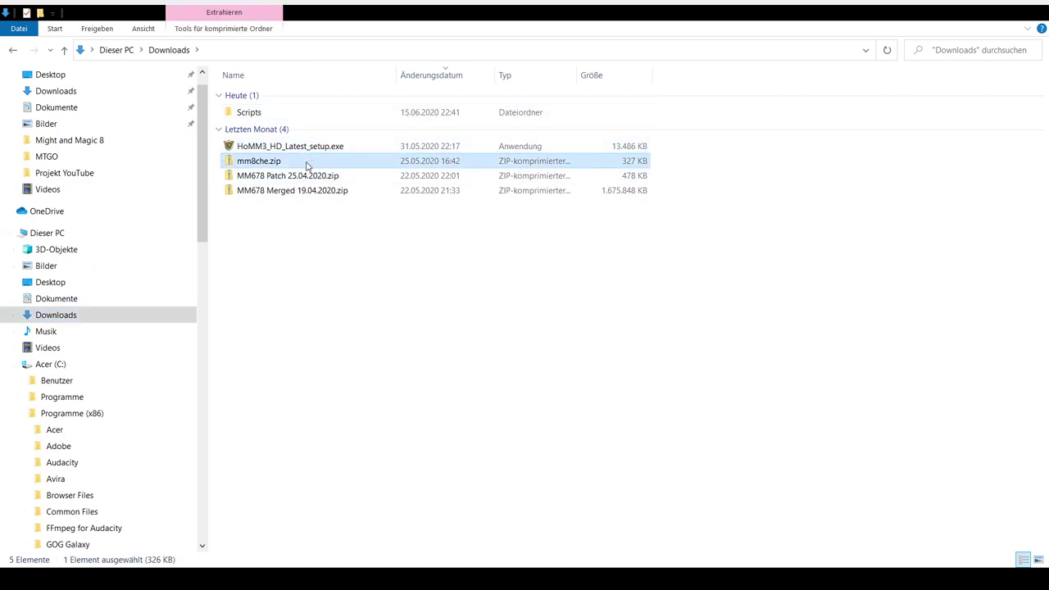
pyautogui.click(291, 113)
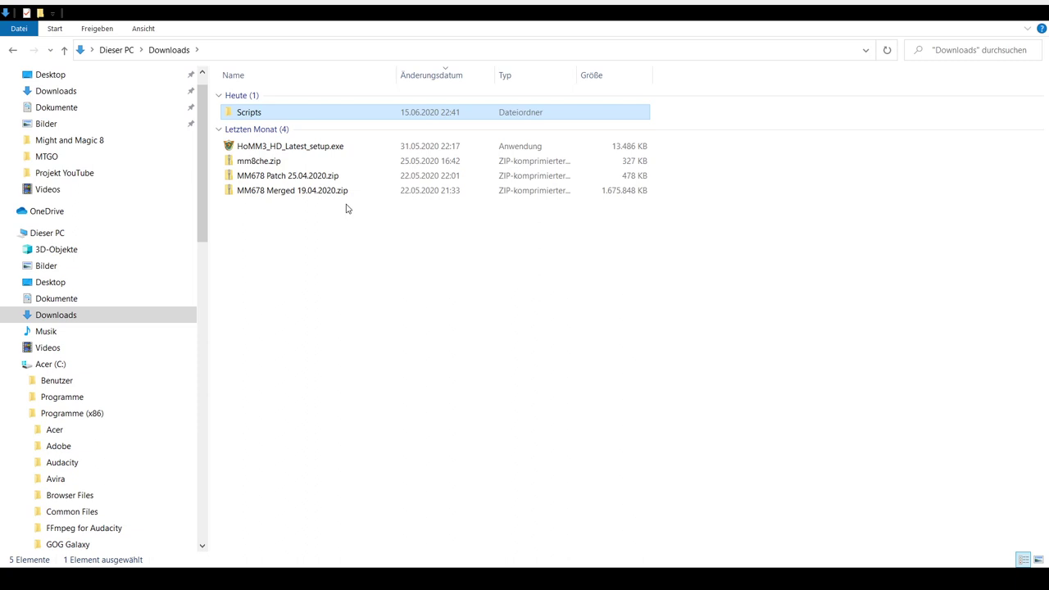
pyautogui.press('Delete')
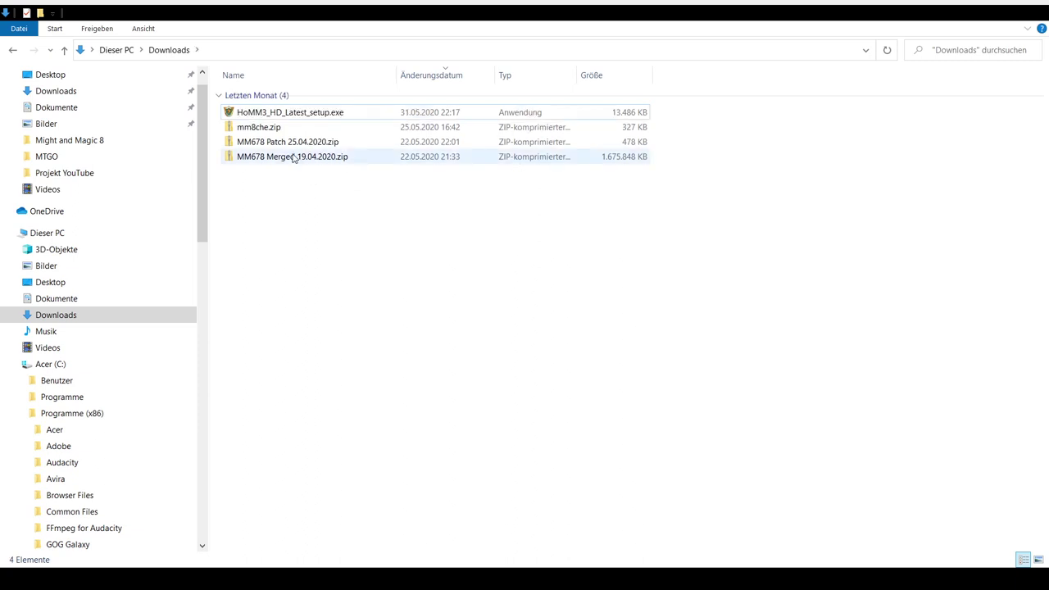
# Extract mm8che.exe from mm8che.zip into the Downloads folder and launch it.
pyautogui.click(279, 129)
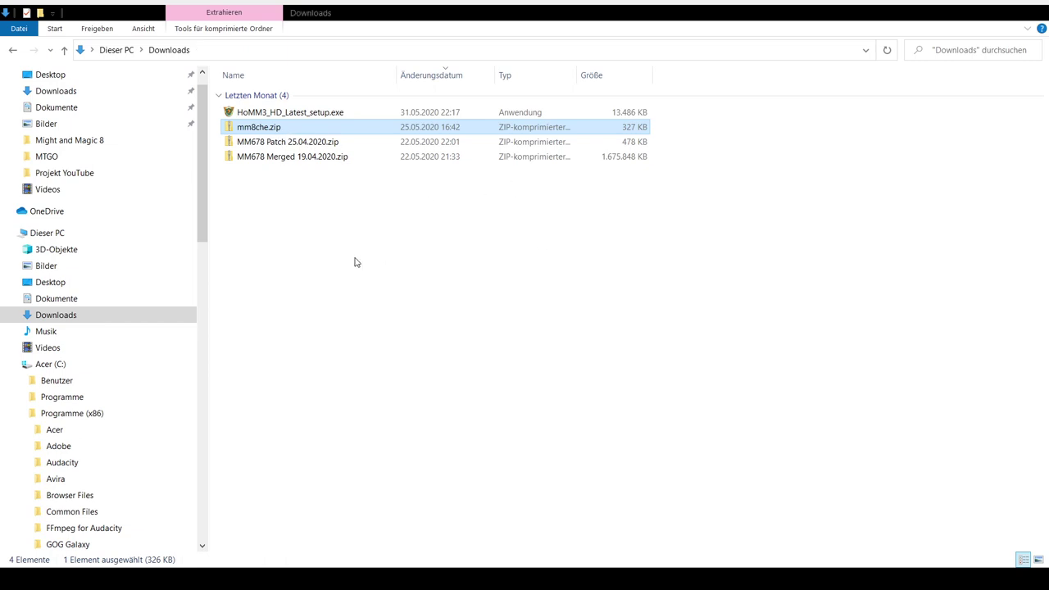
pyautogui.click(255, 195)
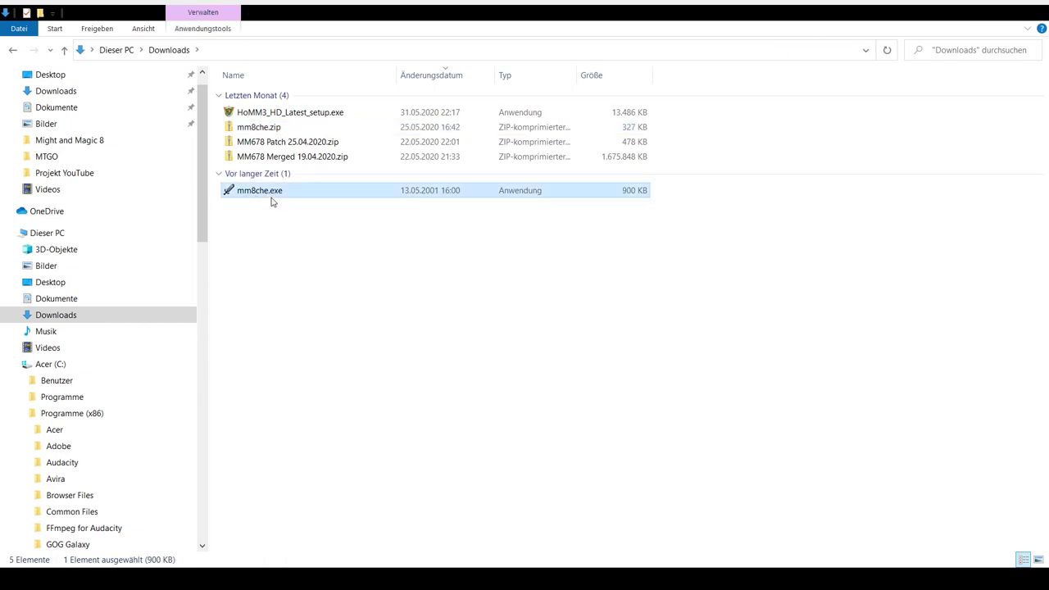
pyautogui.doubleClick(261, 195)
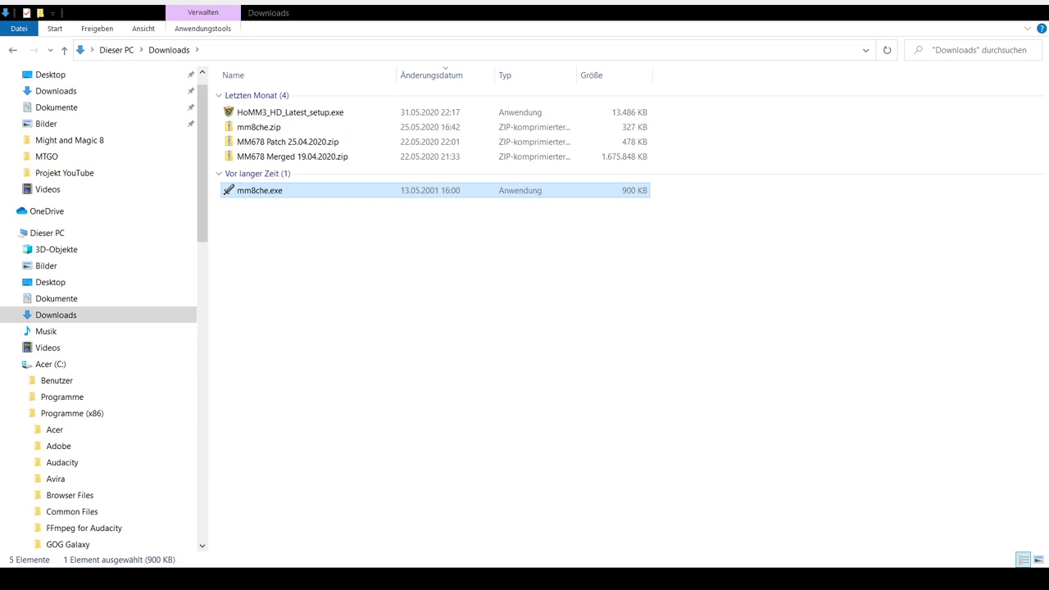